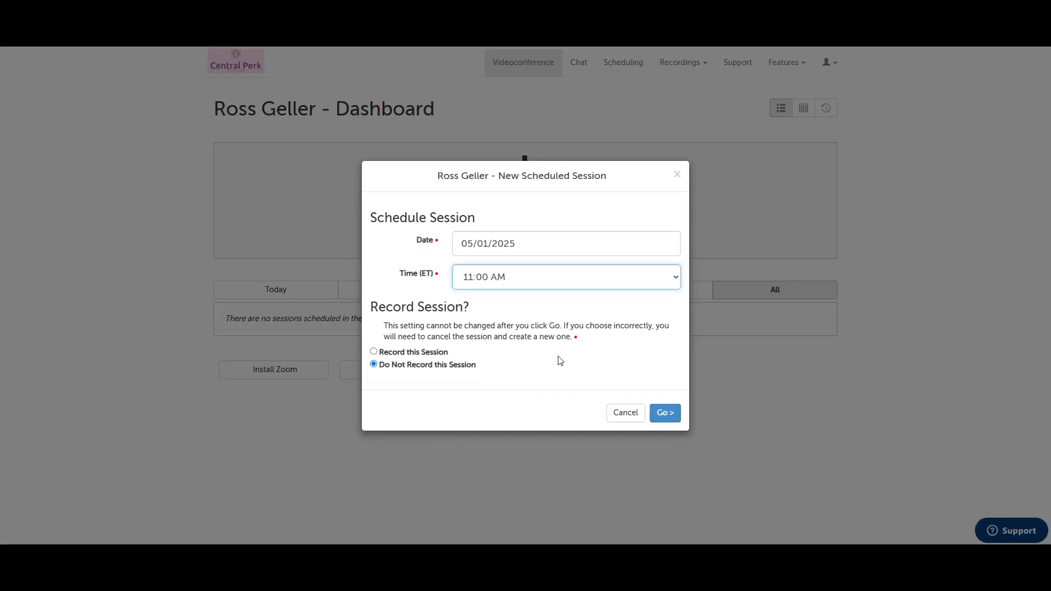
Create Zoom session 17881124, fill in the participant's name from the suggested contact, and choose the invite option
left_click(660, 415)
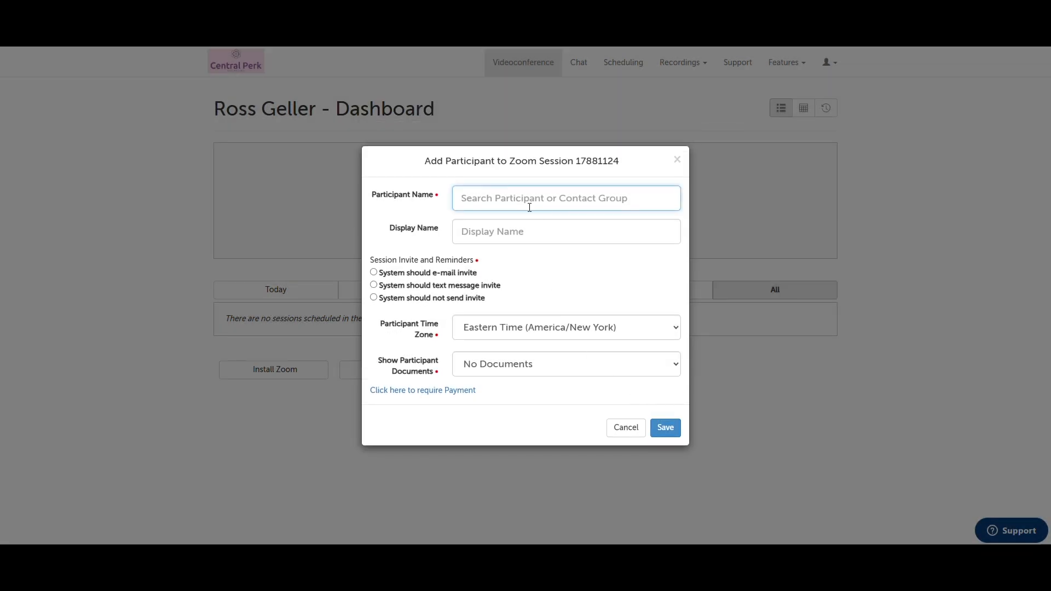
type("Joey Tribbiano")
key("BackSpace")
type("i")
type("ja")
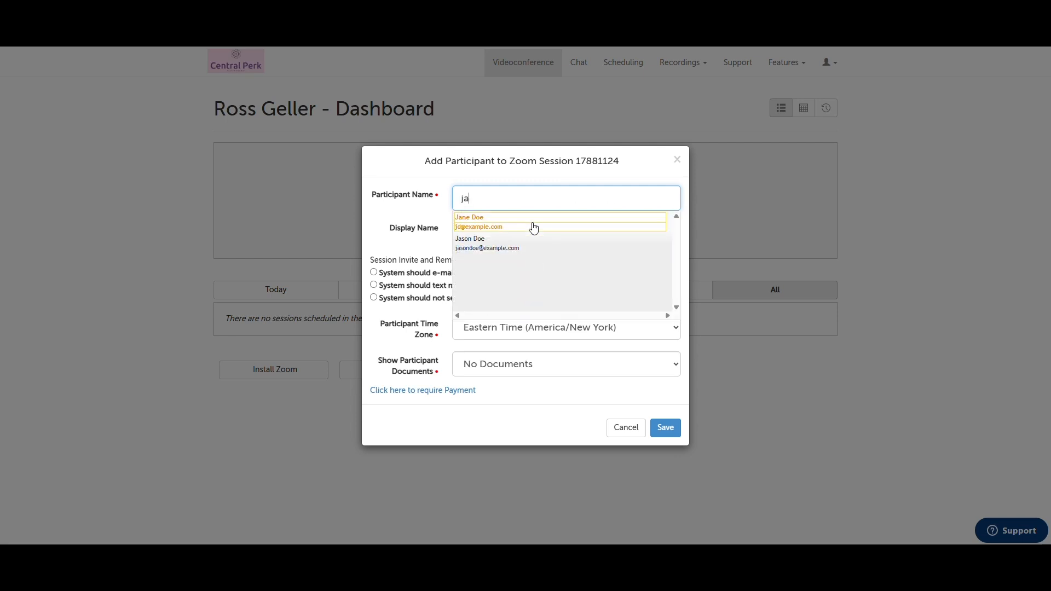
left_click(534, 227)
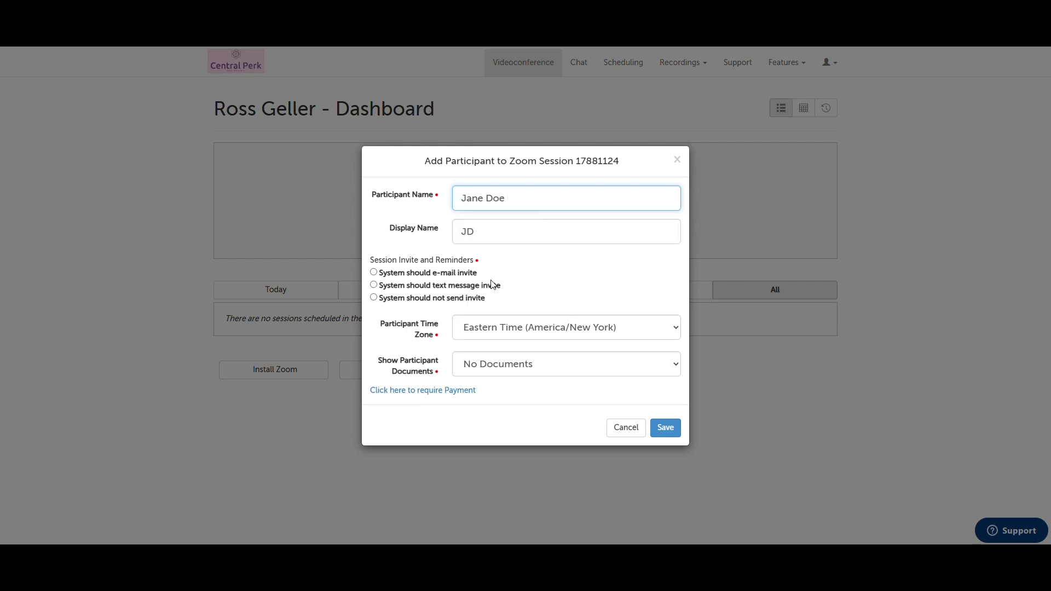
left_click(460, 273)
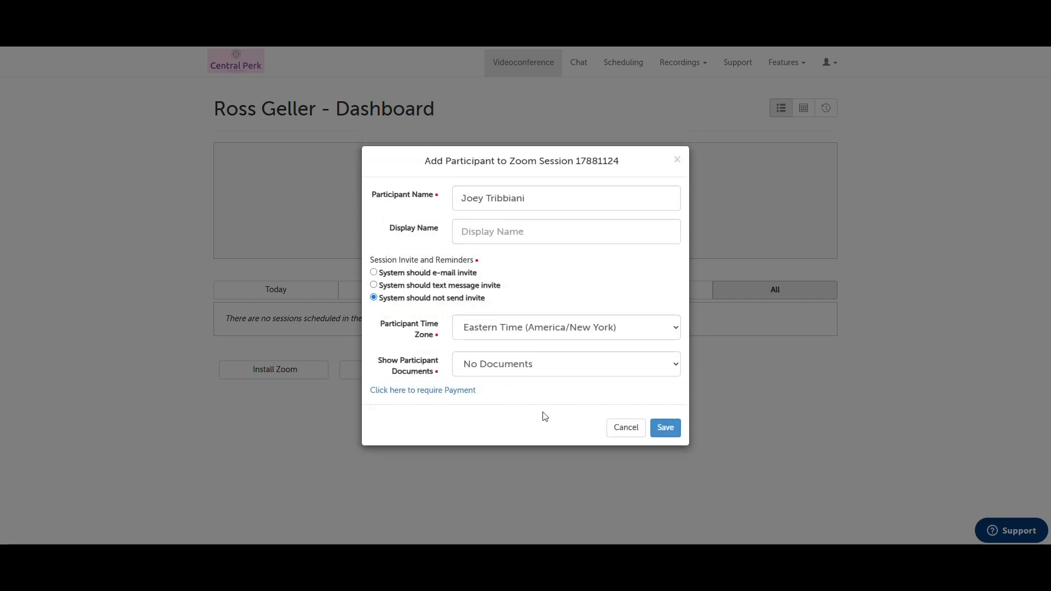
Set the display name to JT, choose the e-mail invite, and enter the participant's e-mail address
left_click(549, 238)
type("JT")
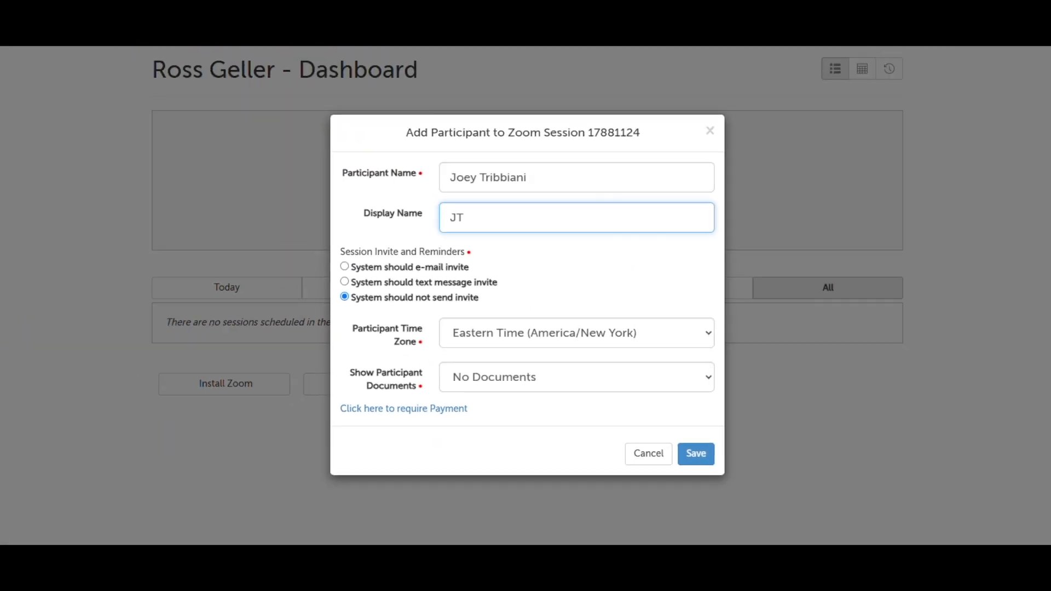
left_click(166, 231)
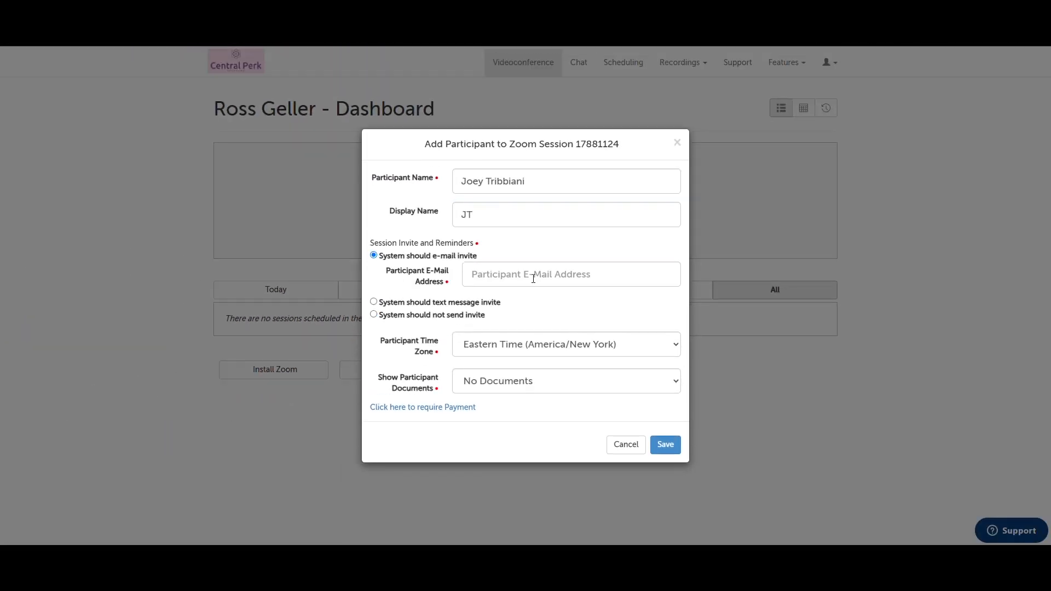
left_click(533, 279)
type("jtribbian")
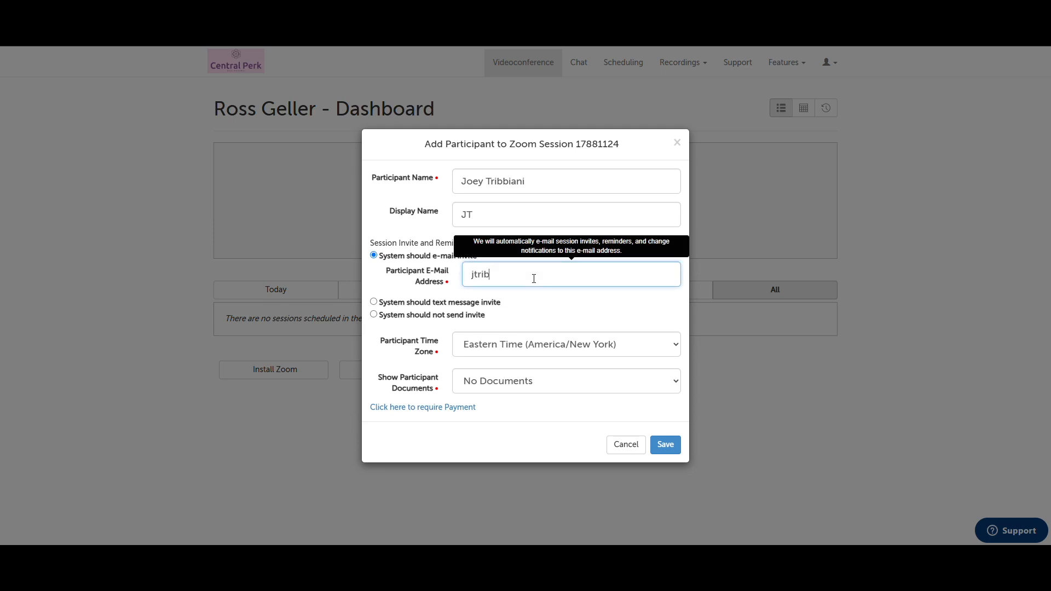
type("i@example.com")
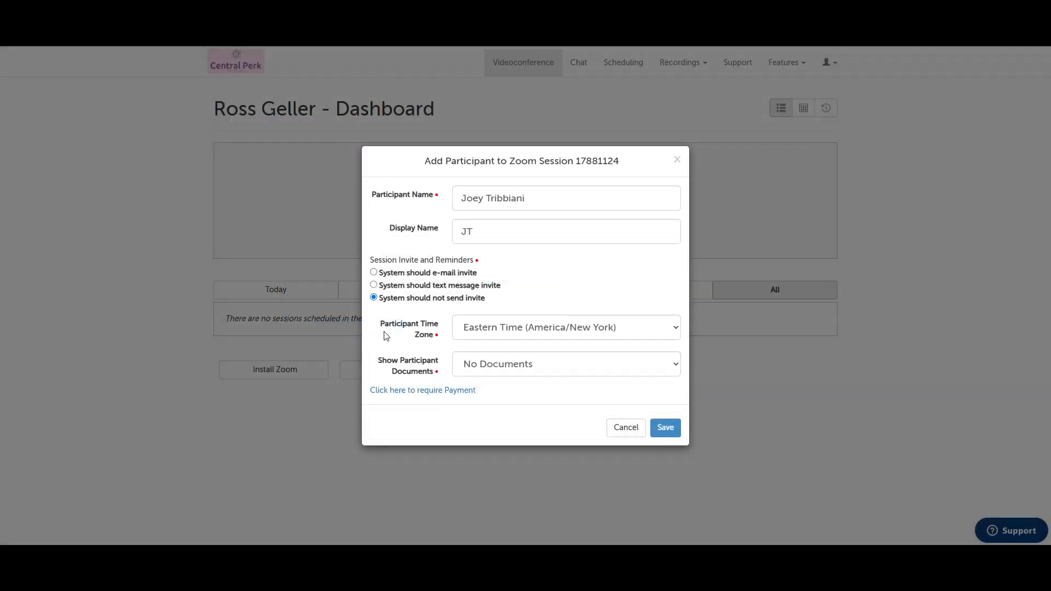
Try the text-message invite with the participant's mobile number, then switch to sending no invite
left_click(374, 285)
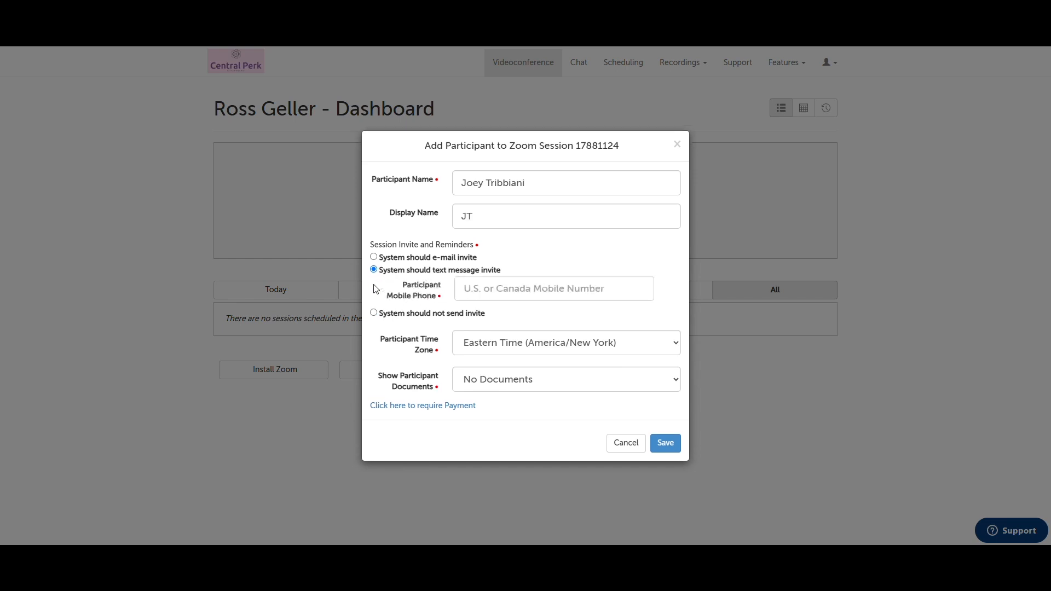
left_click(496, 288)
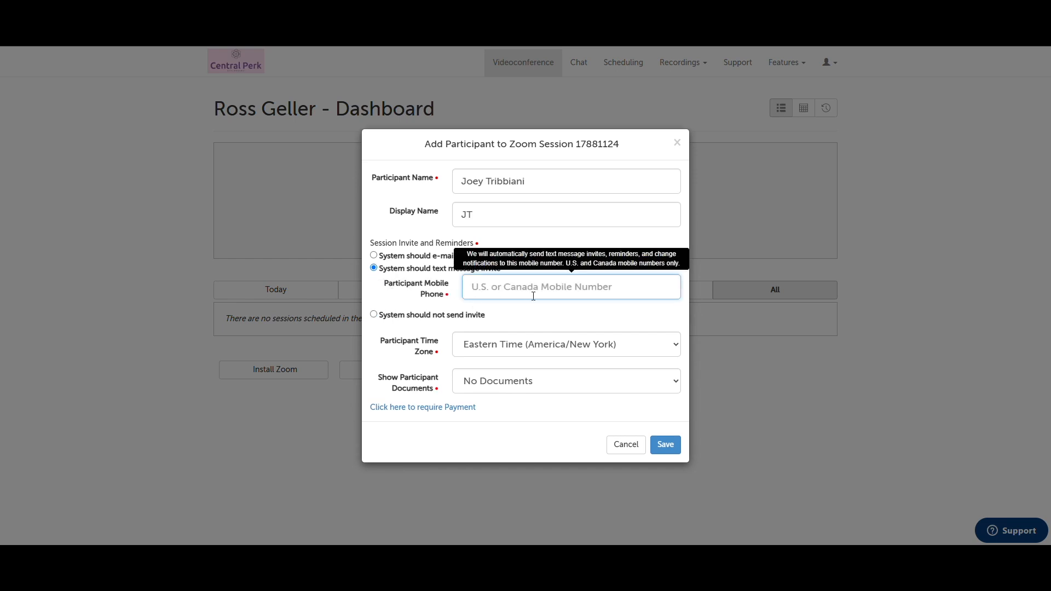
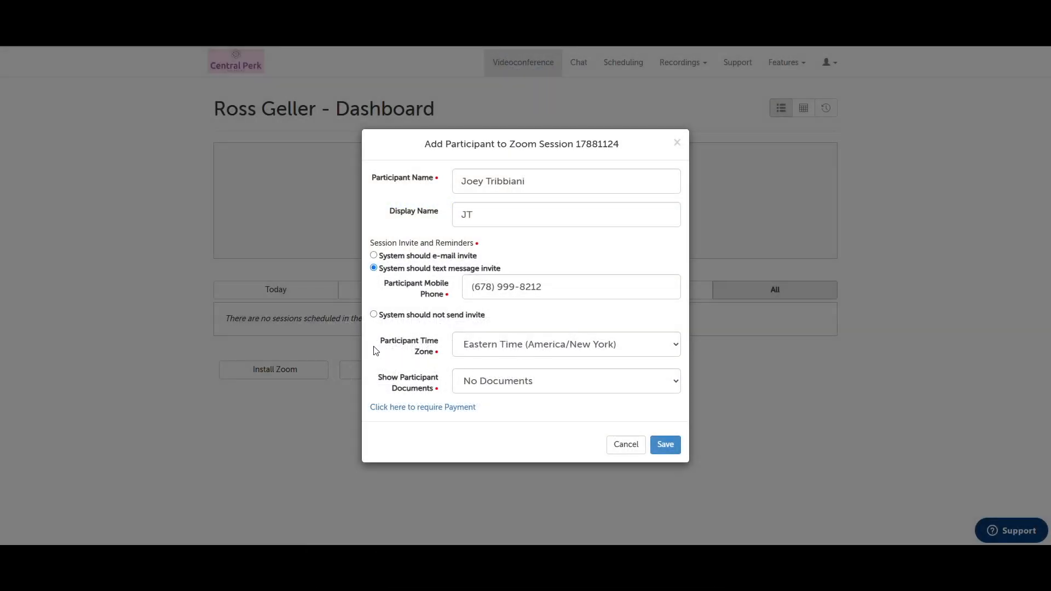
left_click(374, 315)
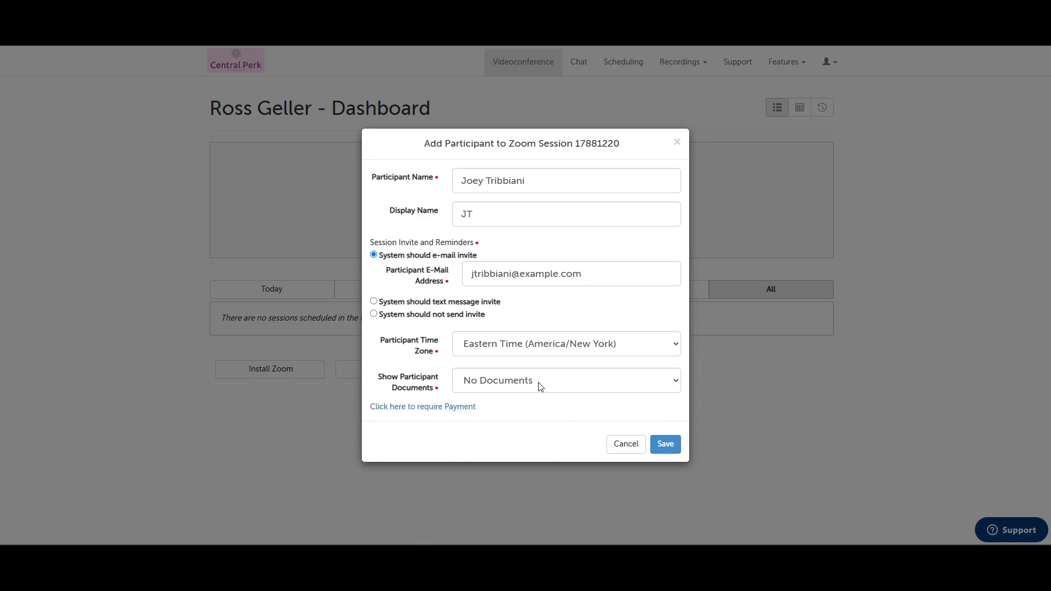
Show the participant Intake Forms and require a $10 payment for service Intake
left_click(552, 387)
left_click(552, 417)
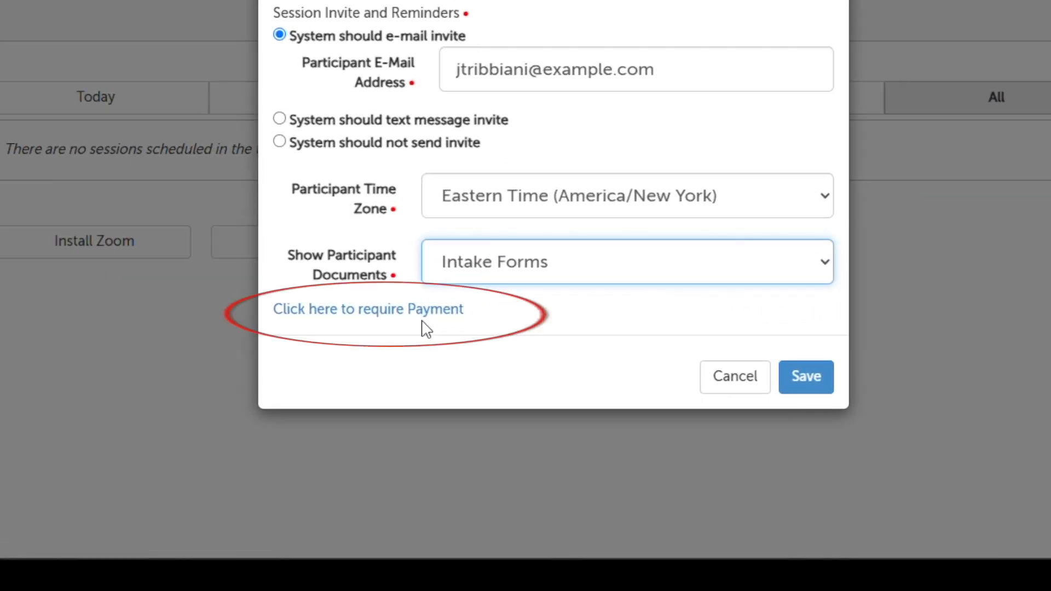
left_click(427, 317)
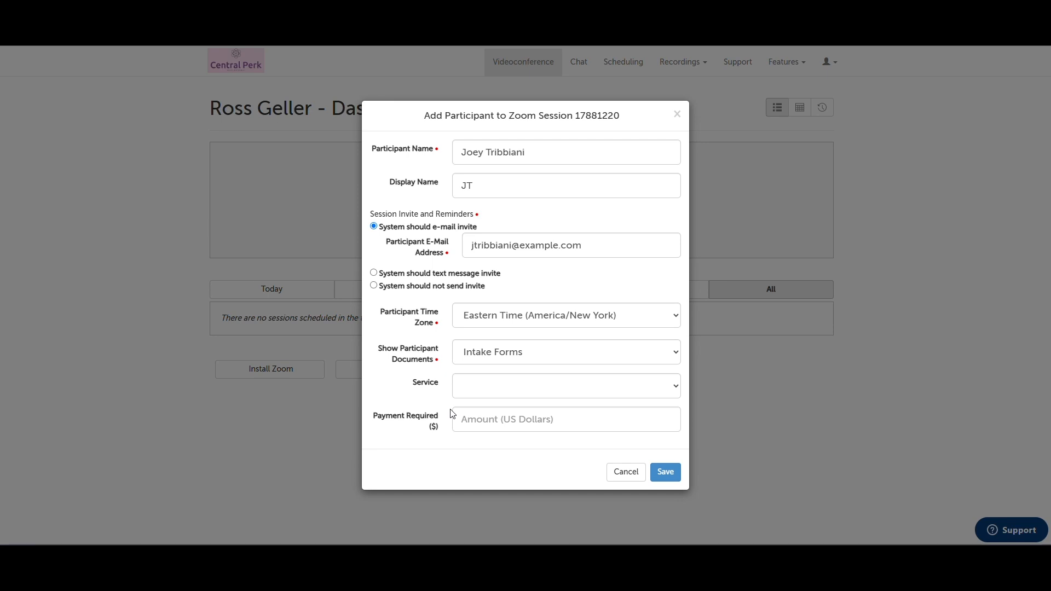
left_click(488, 389)
left_click(500, 419)
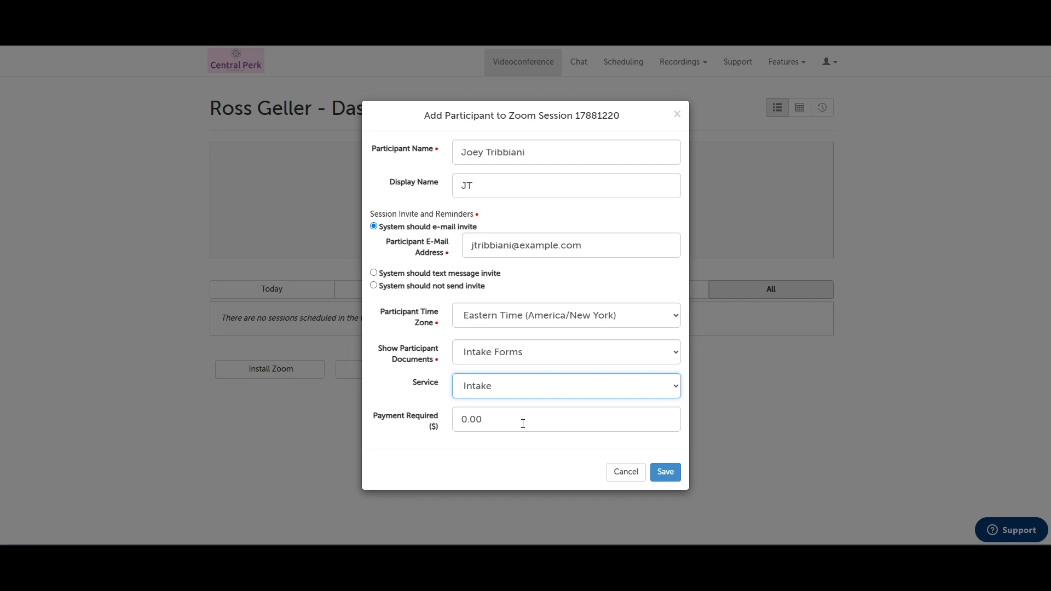
left_click_drag(501, 424, 448, 421)
type("10")
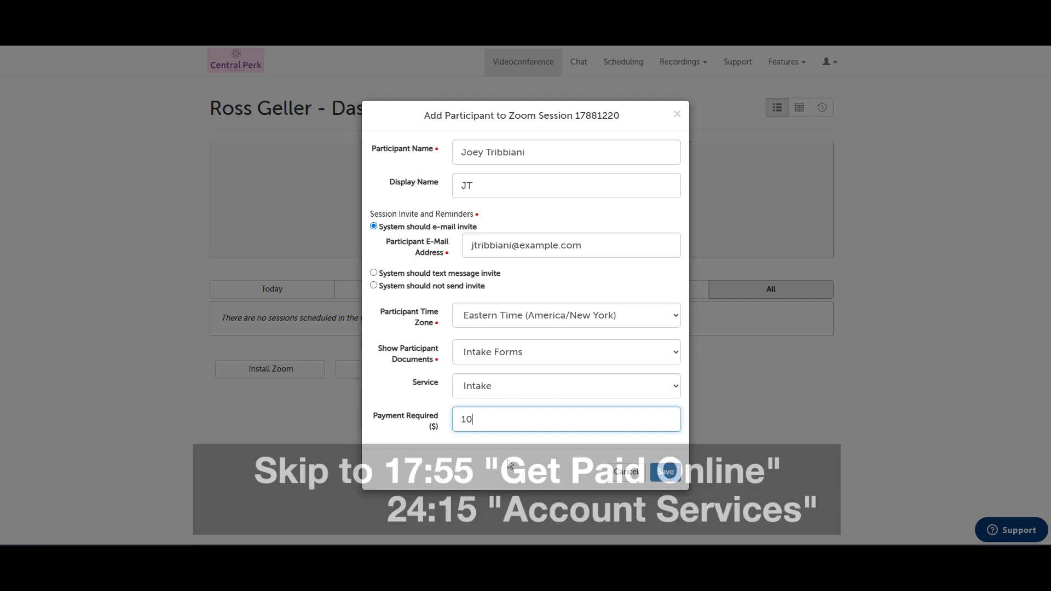
Save participant JT to session #17881220 on 5/1/2025 at 11:15am
left_click(675, 474)
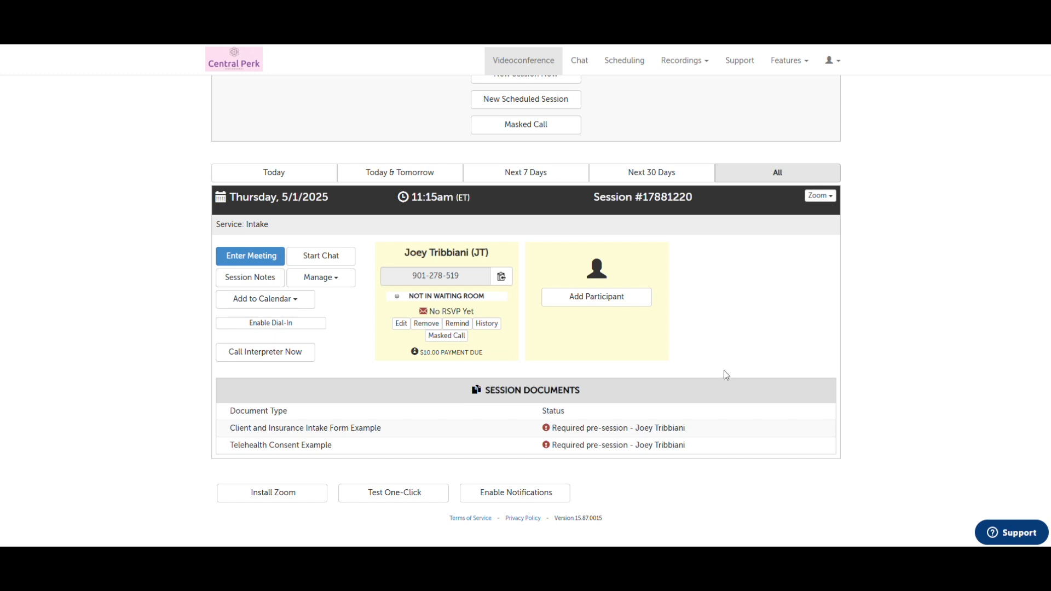
left_click(594, 307)
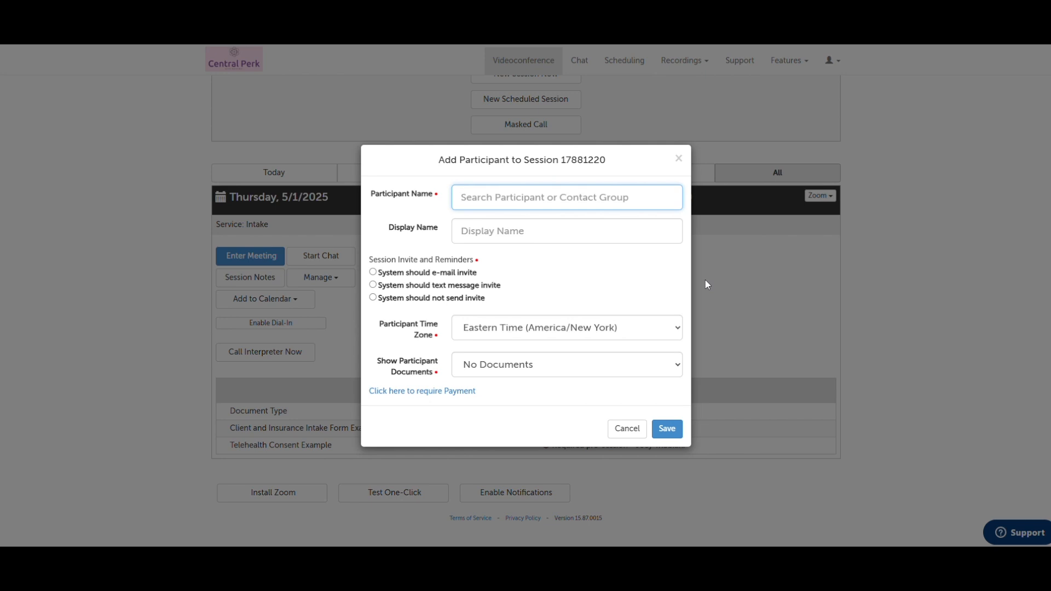
left_click(706, 282)
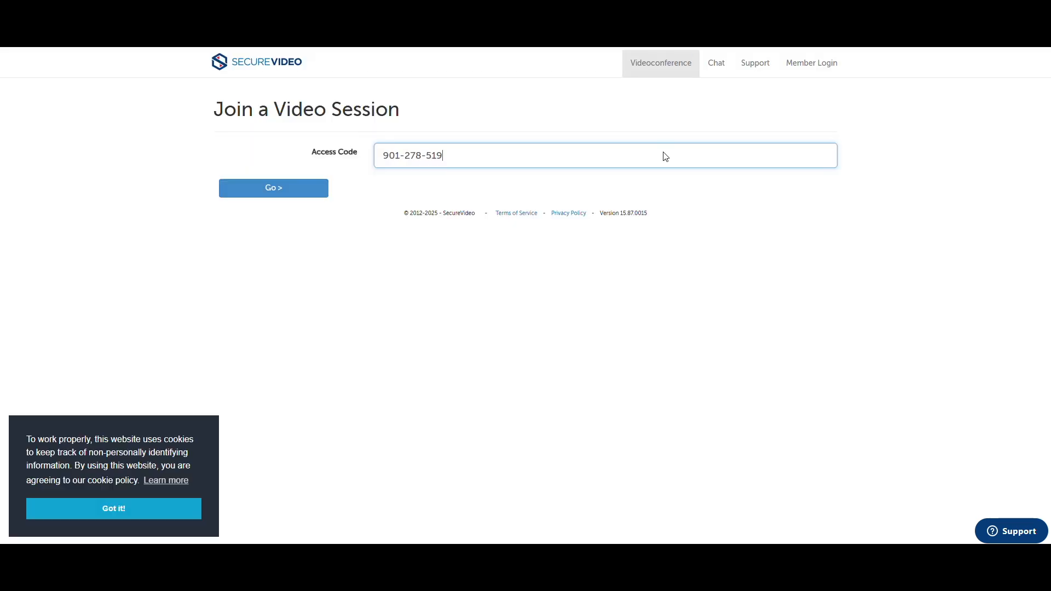
left_click(293, 186)
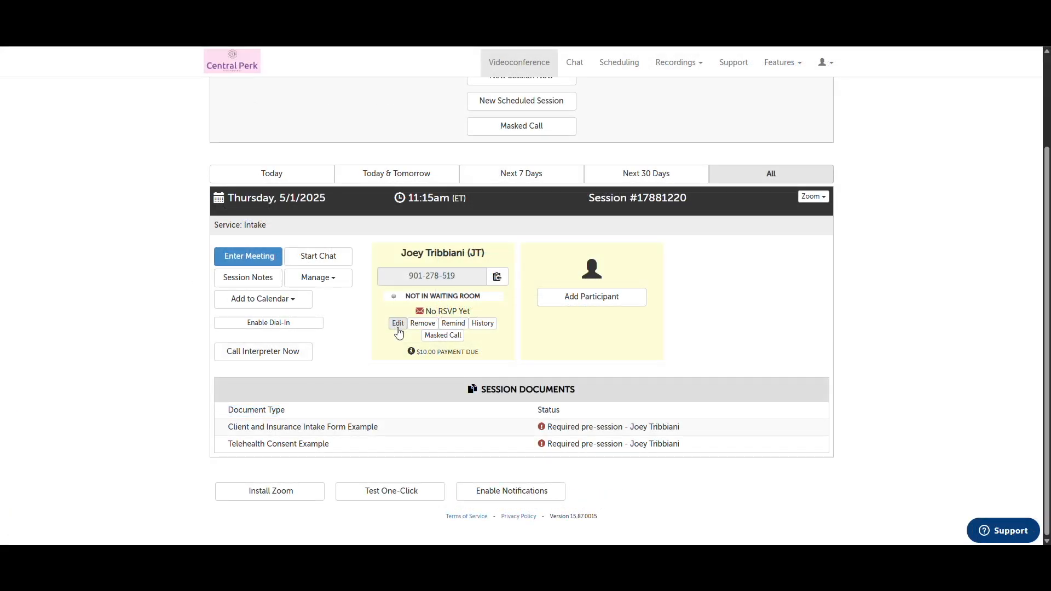
left_click(398, 327)
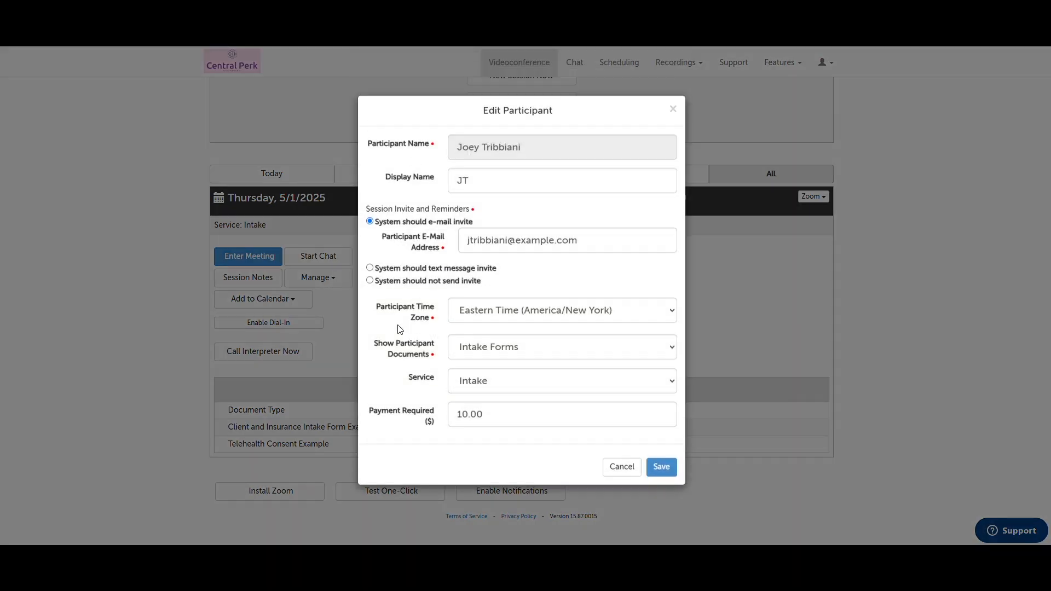
left_click(591, 249)
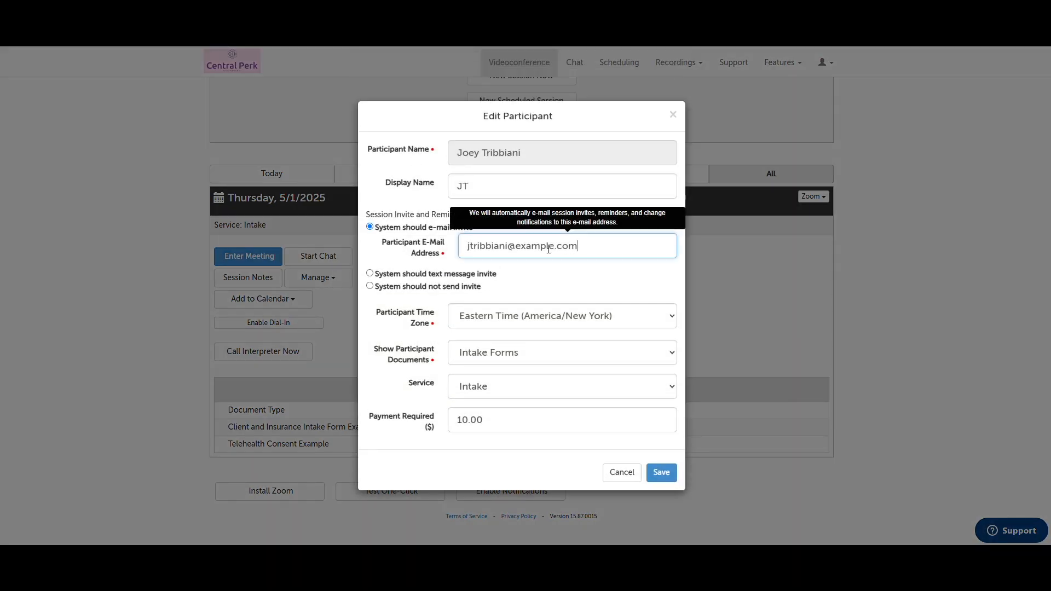
left_click_drag(519, 248, 606, 250)
key("BackSpace")
type("demo.com")
left_click(624, 272)
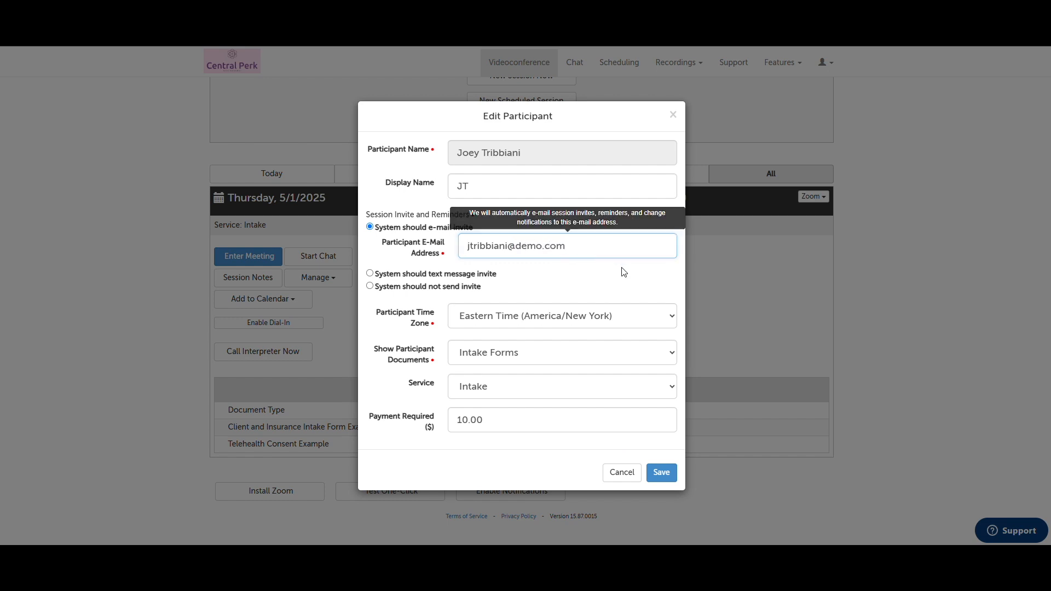
left_click(670, 474)
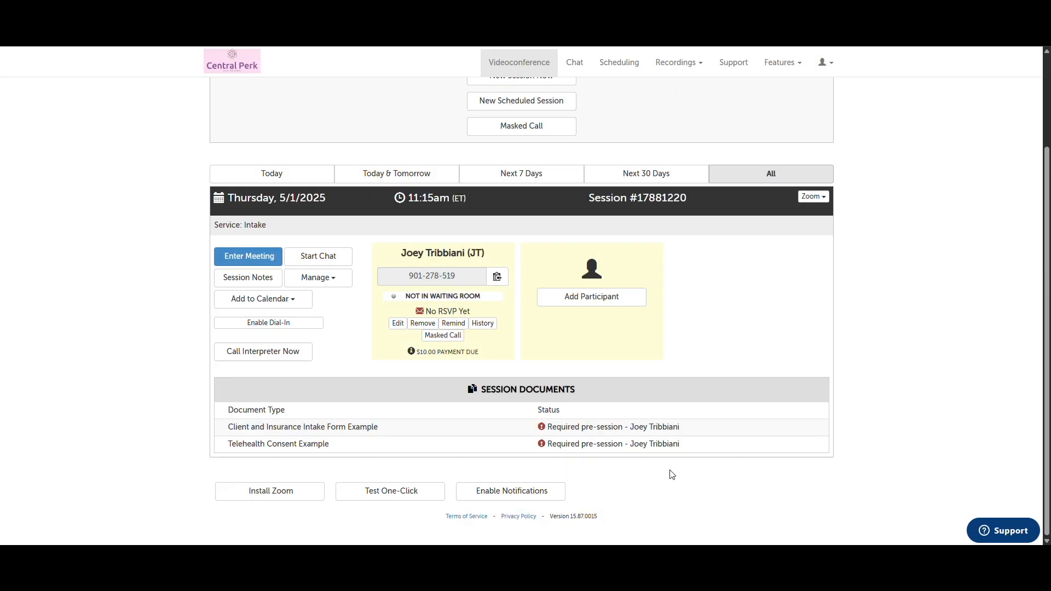
Send the participant a second reminder anyway, despite the recent invitation
left_click(454, 326)
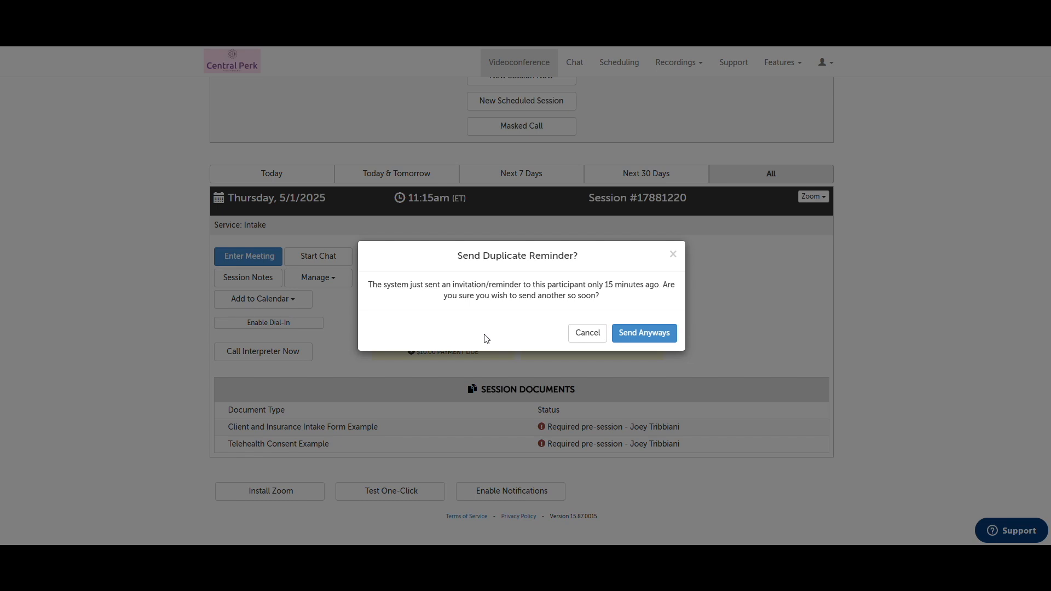
left_click(625, 335)
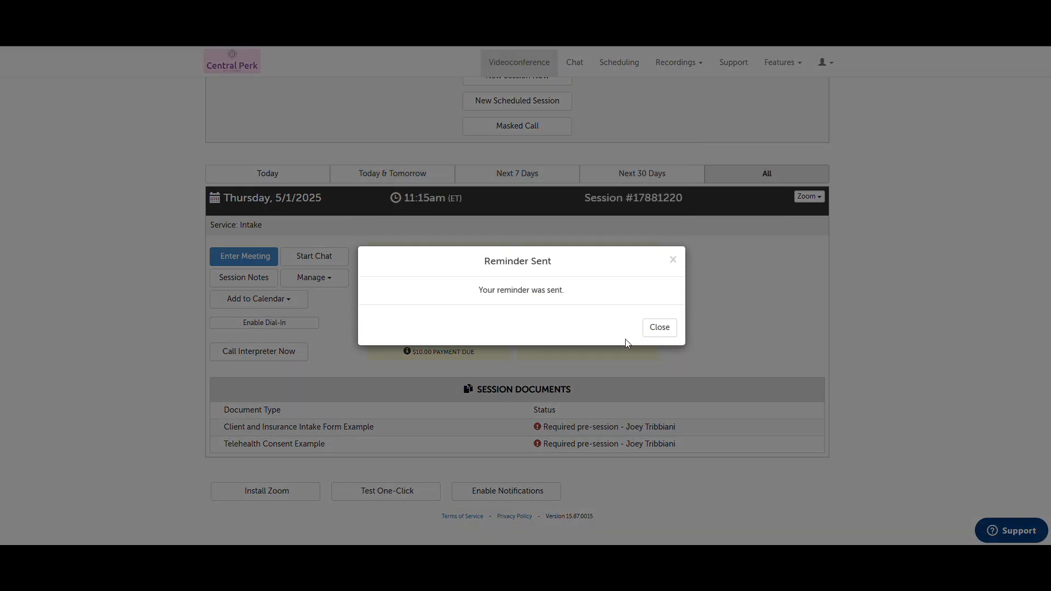
left_click(661, 334)
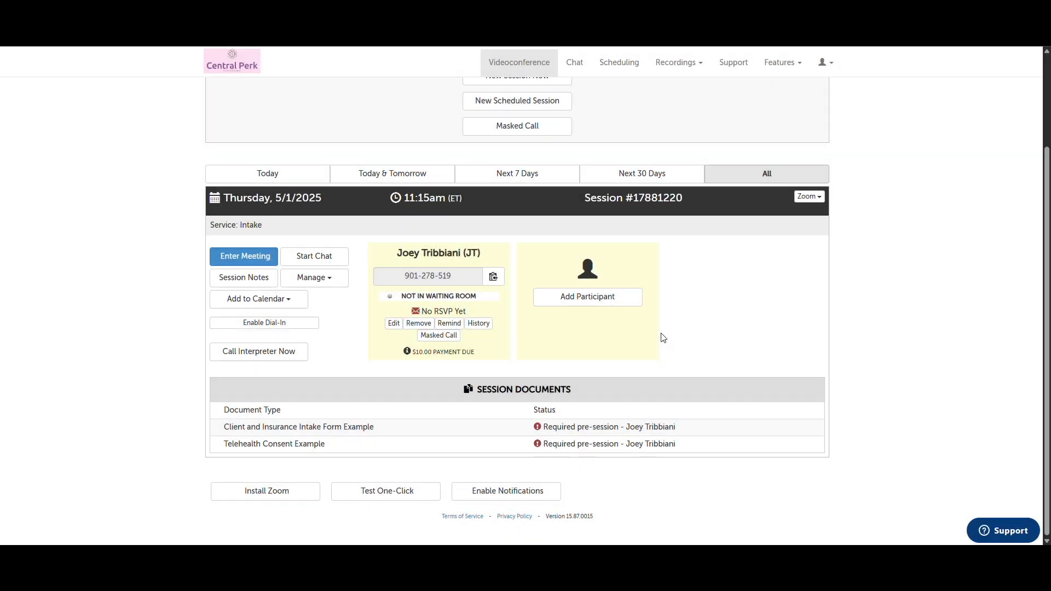
Check the invitation history, remove the second participant, and try a masked phone call
left_click(479, 327)
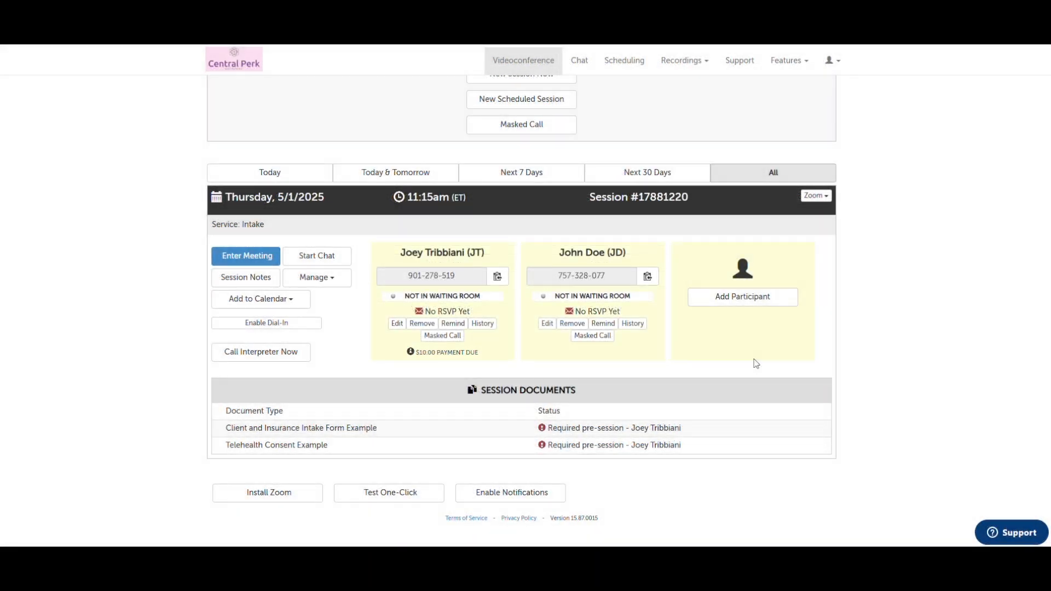
left_click(565, 329)
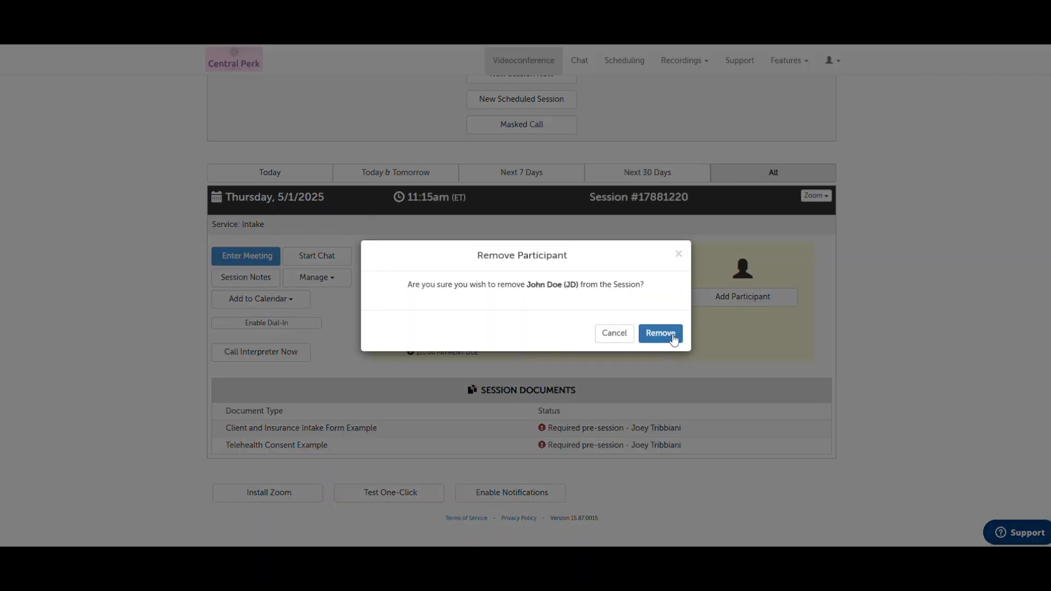
left_click(675, 339)
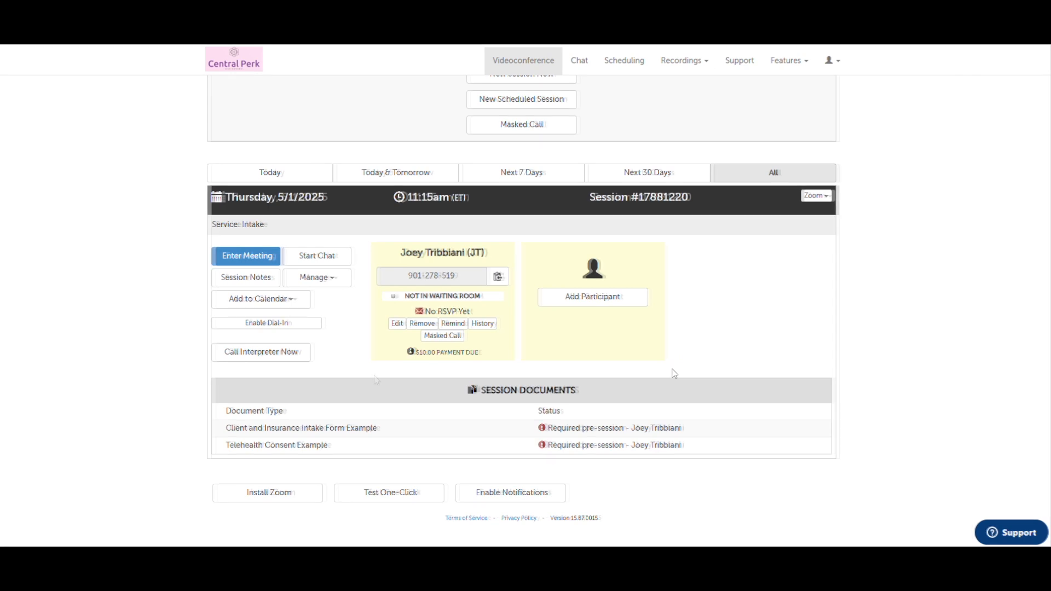
left_click(446, 343)
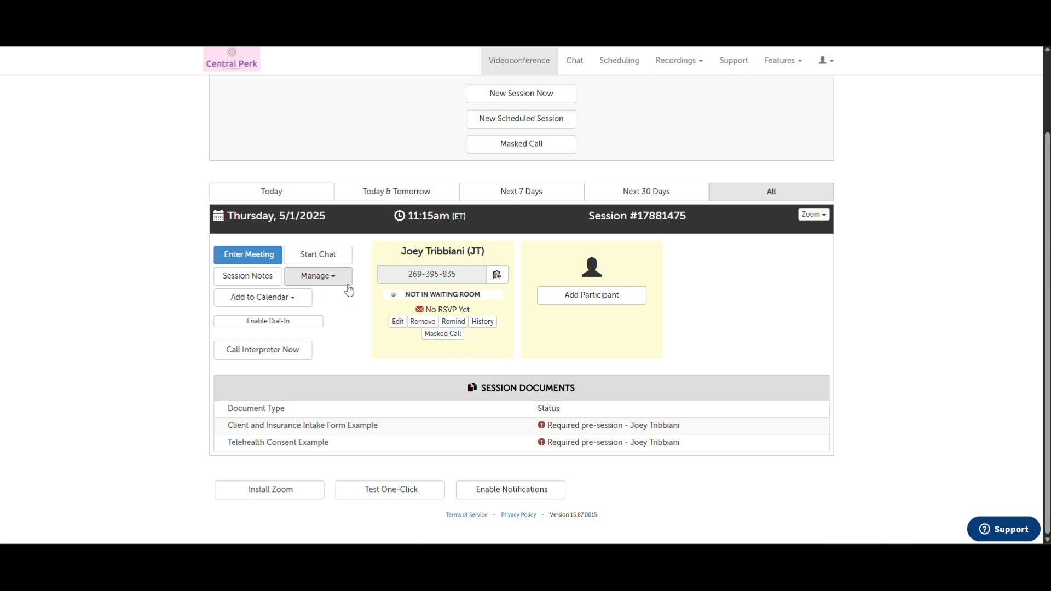
left_click(348, 284)
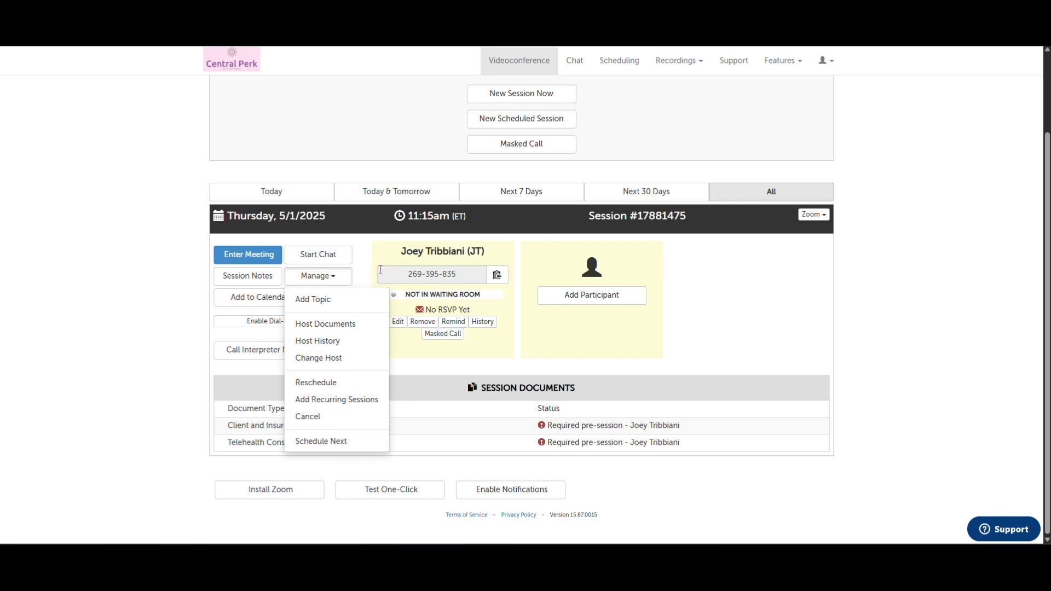
Cancel session #17881475 on 5/1/2025
left_click(352, 418)
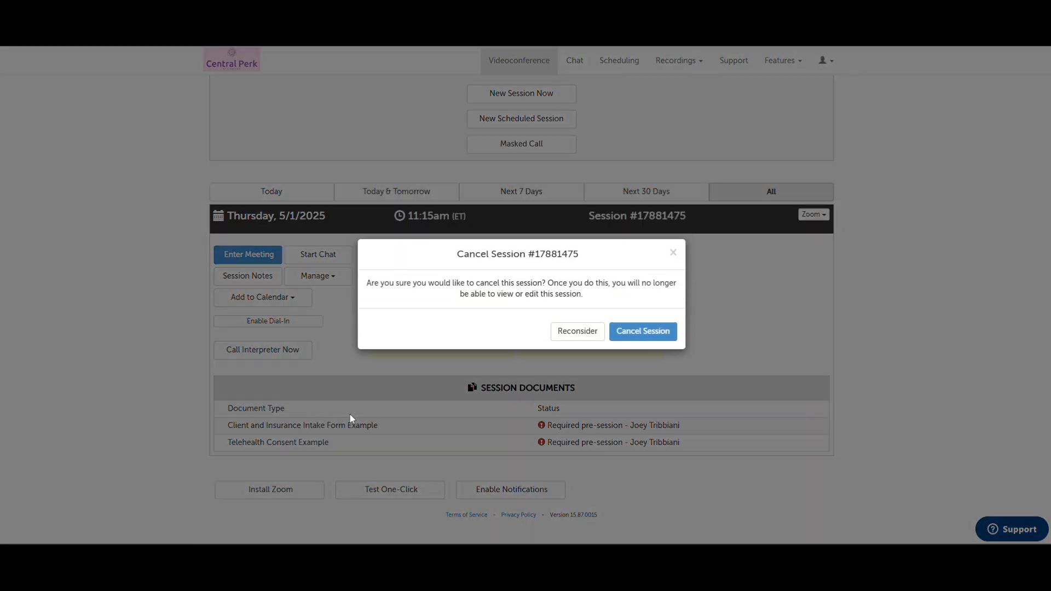
left_click(631, 333)
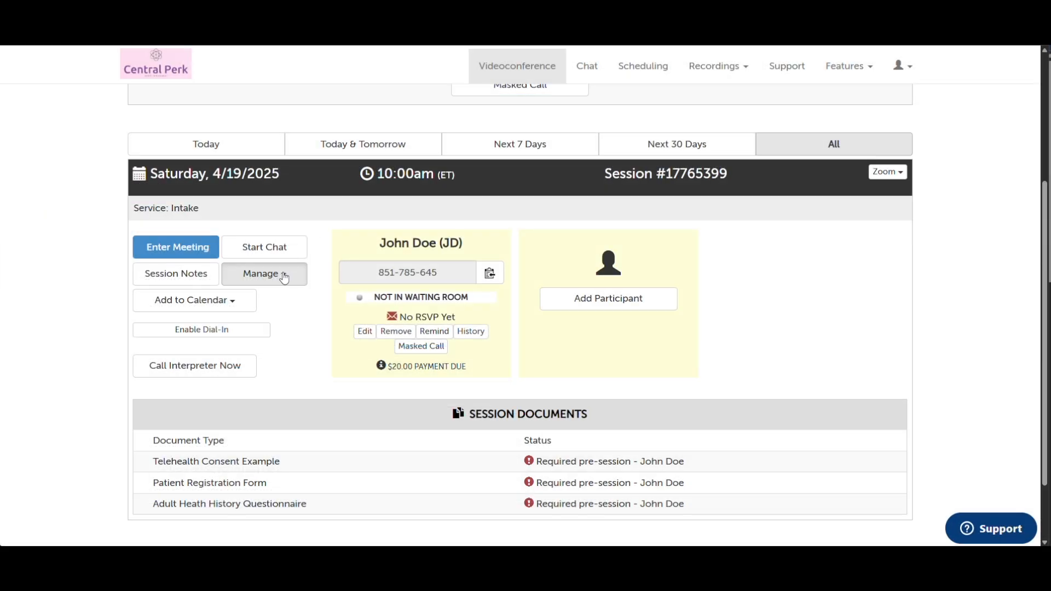
Reschedule session #17765399 from 4/19/2025 to Saturday 4/26/2025, keeping 10:00am ET
left_click(264, 274)
left_click(284, 407)
left_click(551, 279)
left_click(566, 210)
left_click(697, 393)
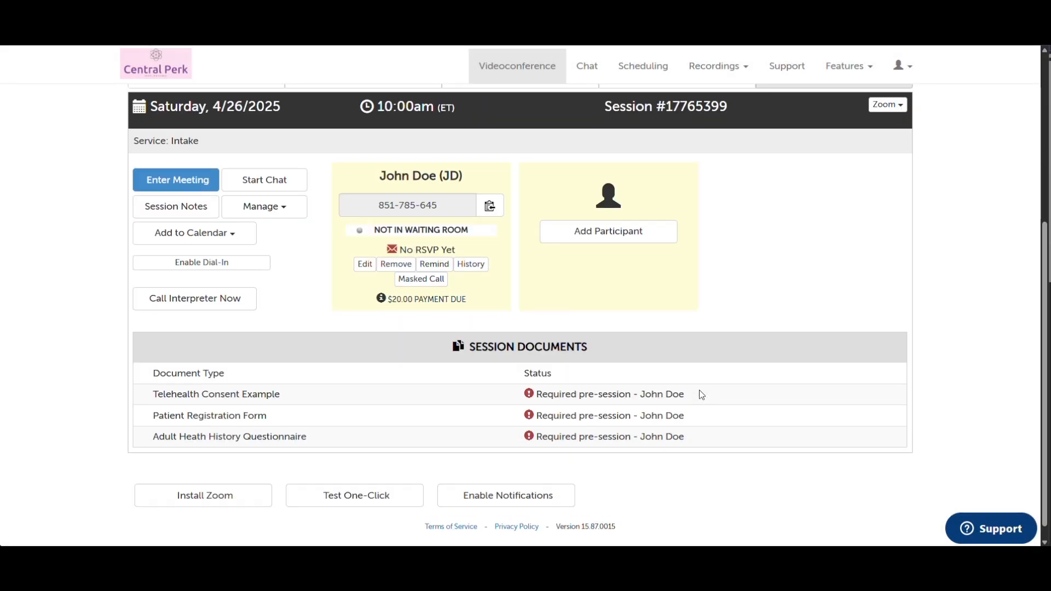
scroll(701, 394, "up", 2)
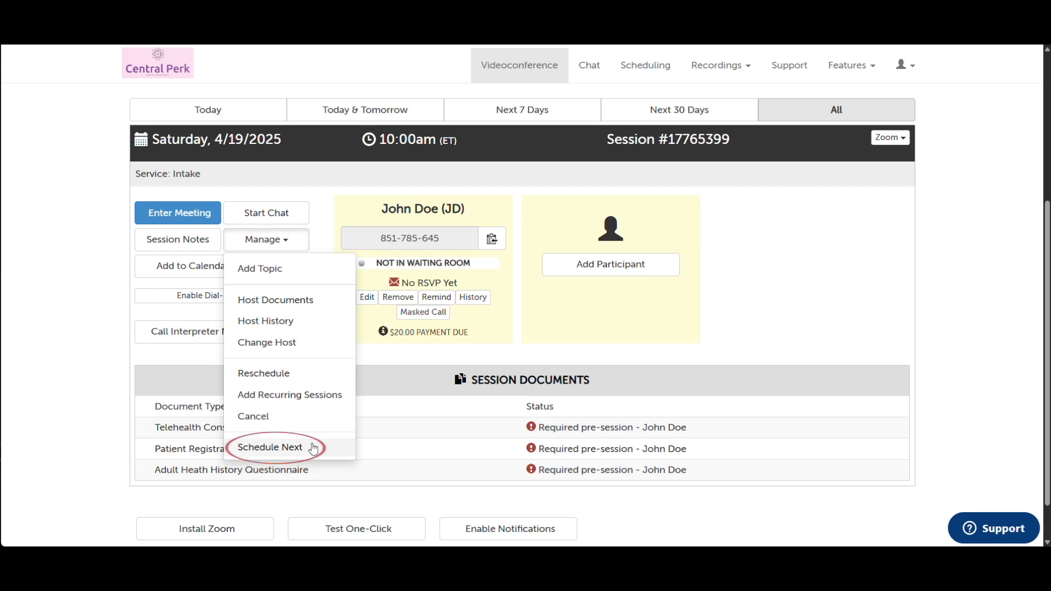
Schedule the participant's next session for 4/26/2025 at 10:00 AM
left_click(313, 448)
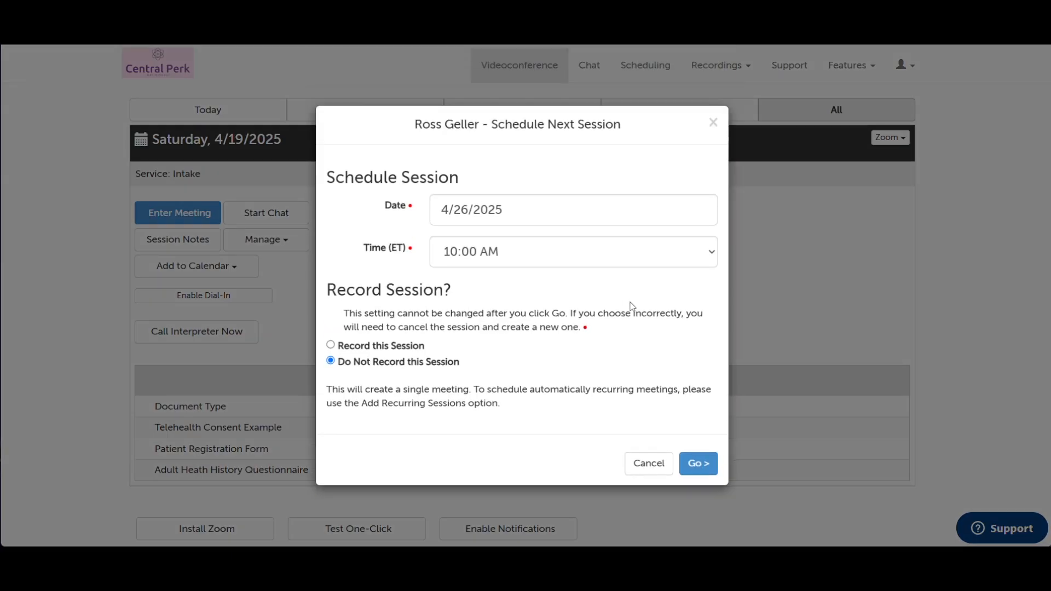
left_click(698, 464)
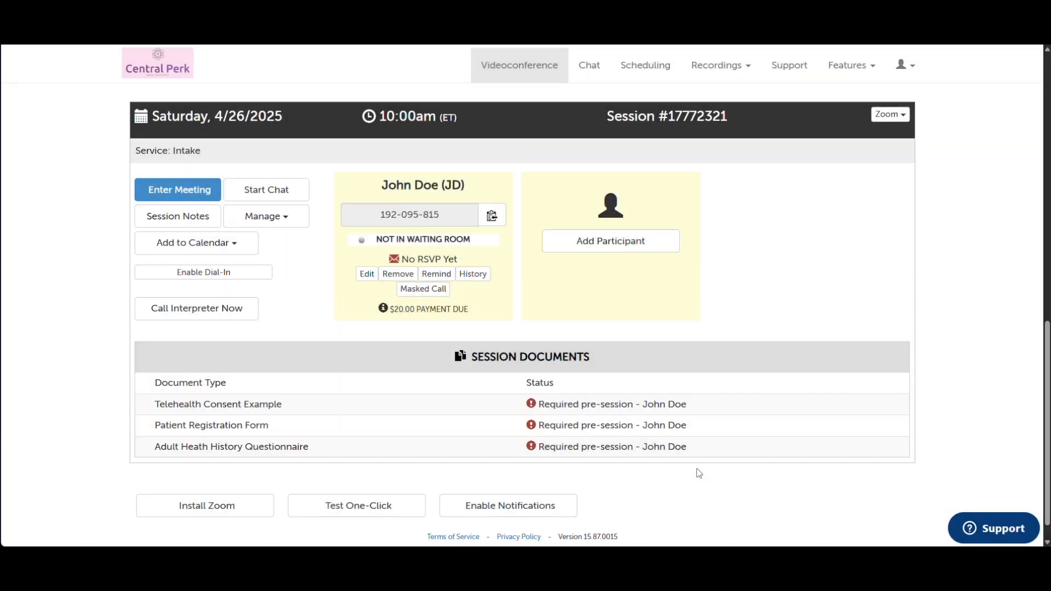
scroll(699, 473, "down", 6)
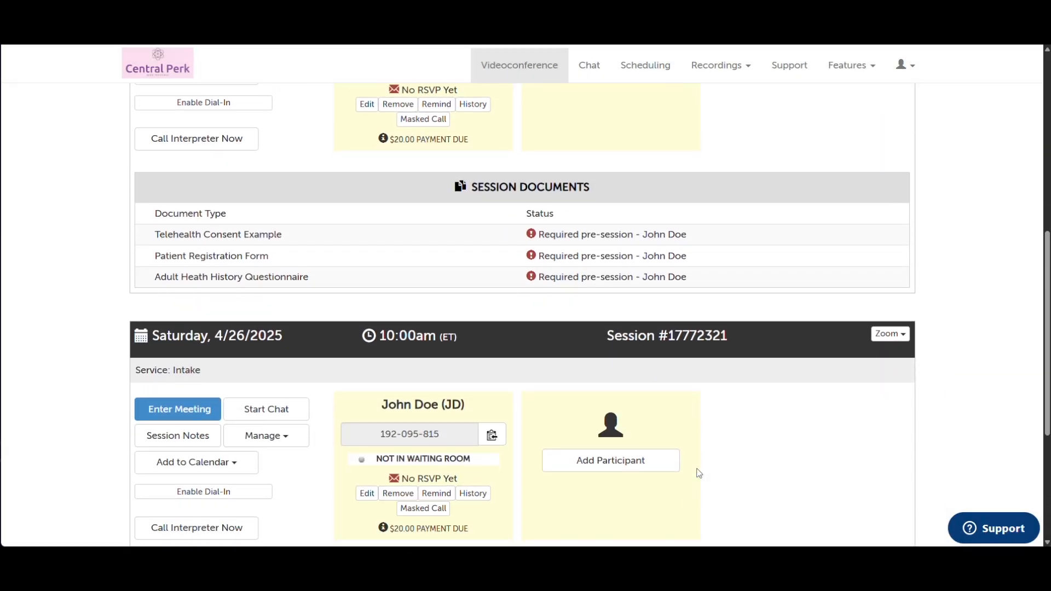
scroll(699, 473, "down", 2)
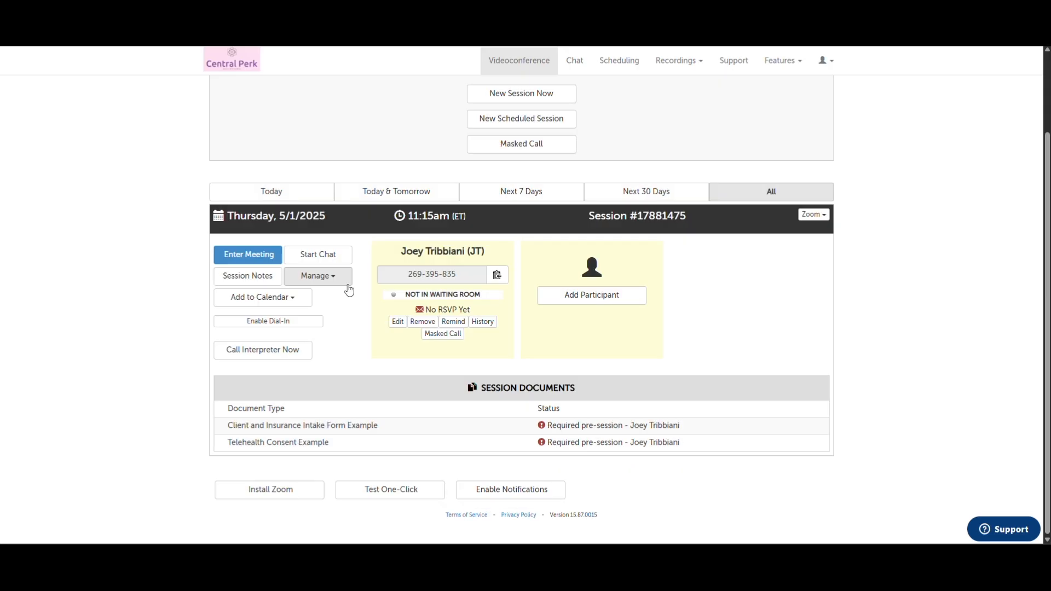
Give the 5/8/2025 session a topic and set its host documents to Intake Forms
left_click(331, 276)
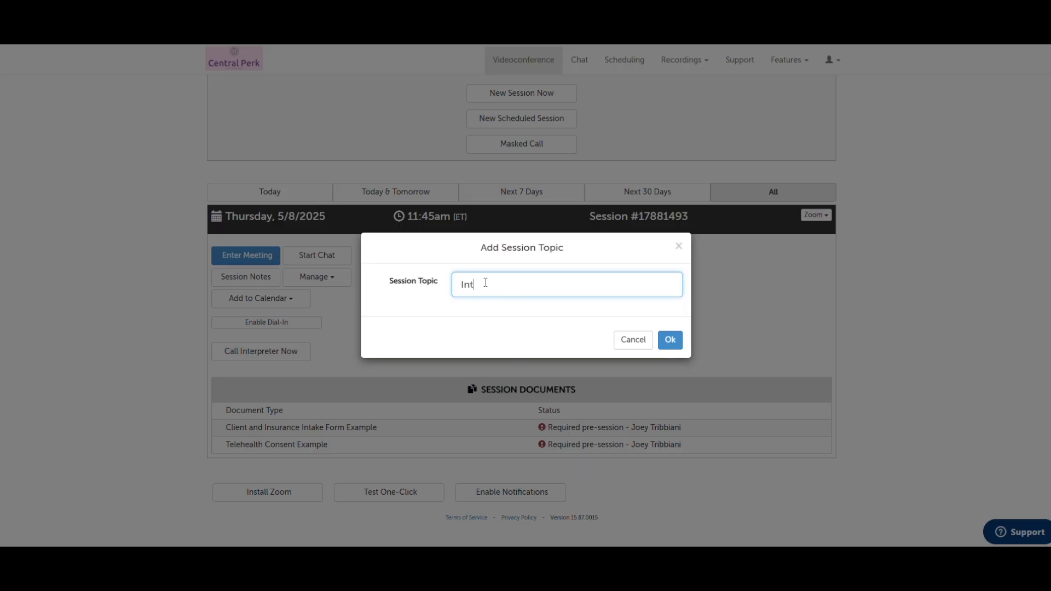
type("binar")
left_click(669, 340)
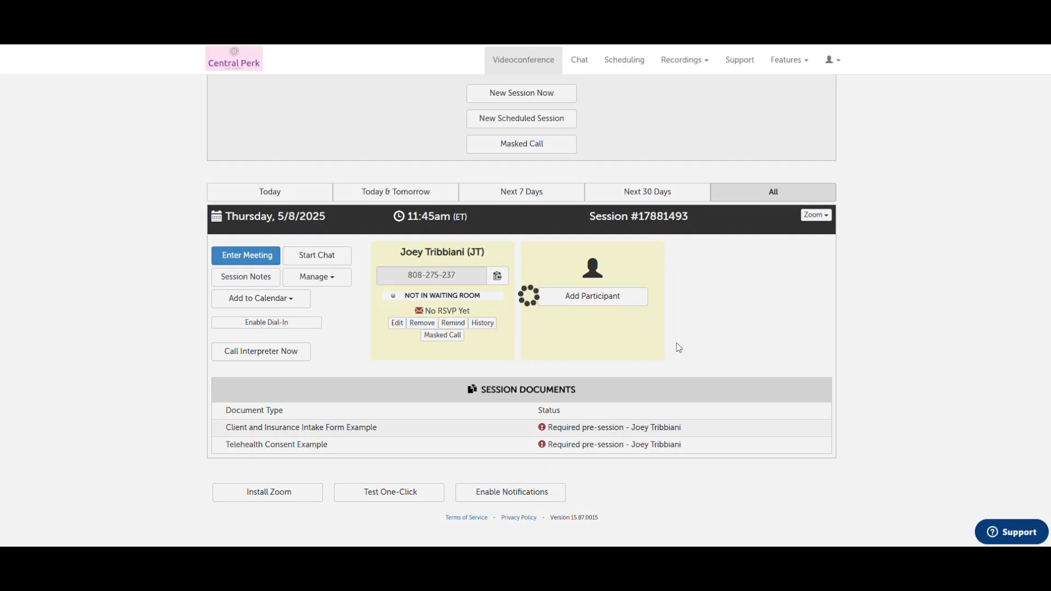
left_click(342, 279)
left_click(380, 334)
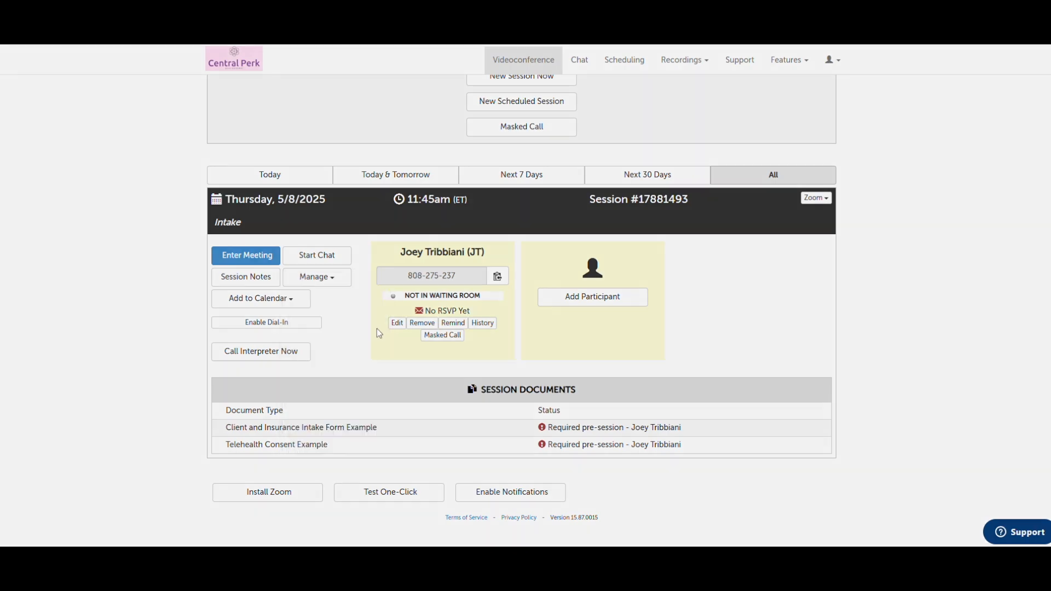
left_click(548, 284)
left_click(493, 321)
left_click(664, 338)
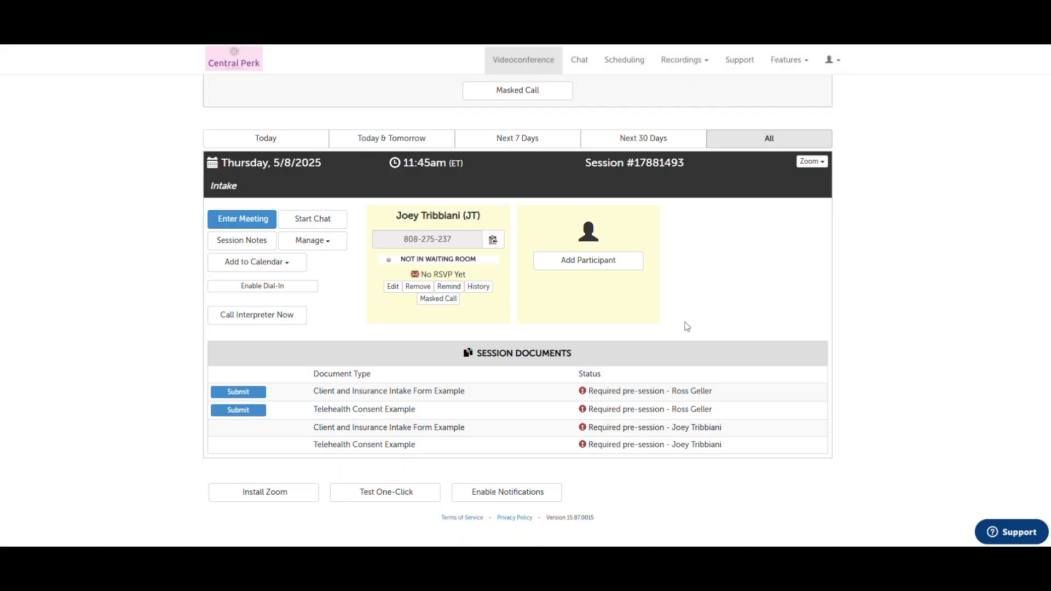
Review the session's host history, then change the host by searching 'ros'
left_click(334, 245)
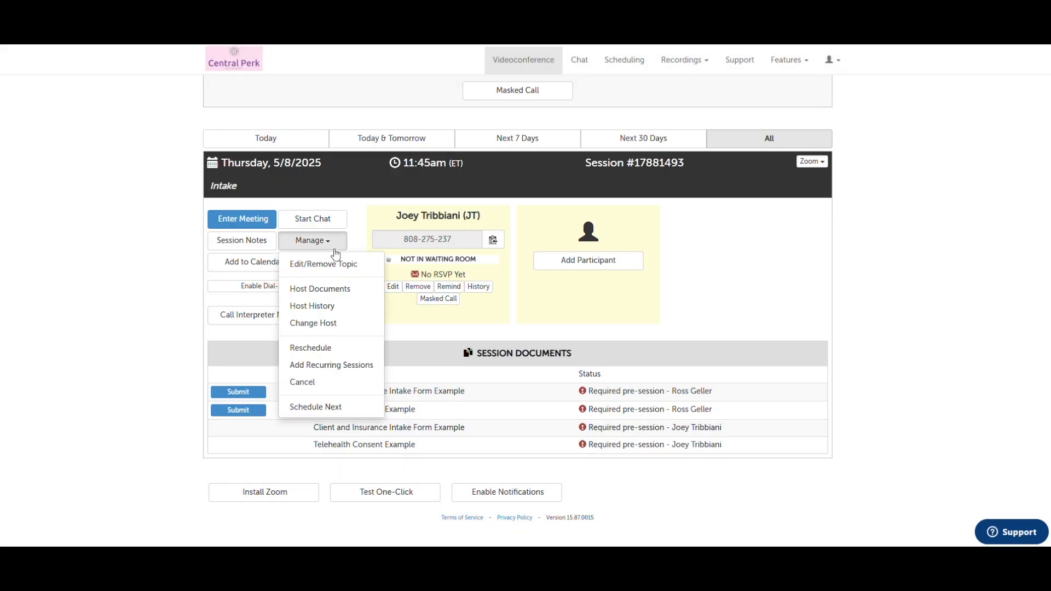
left_click(364, 306)
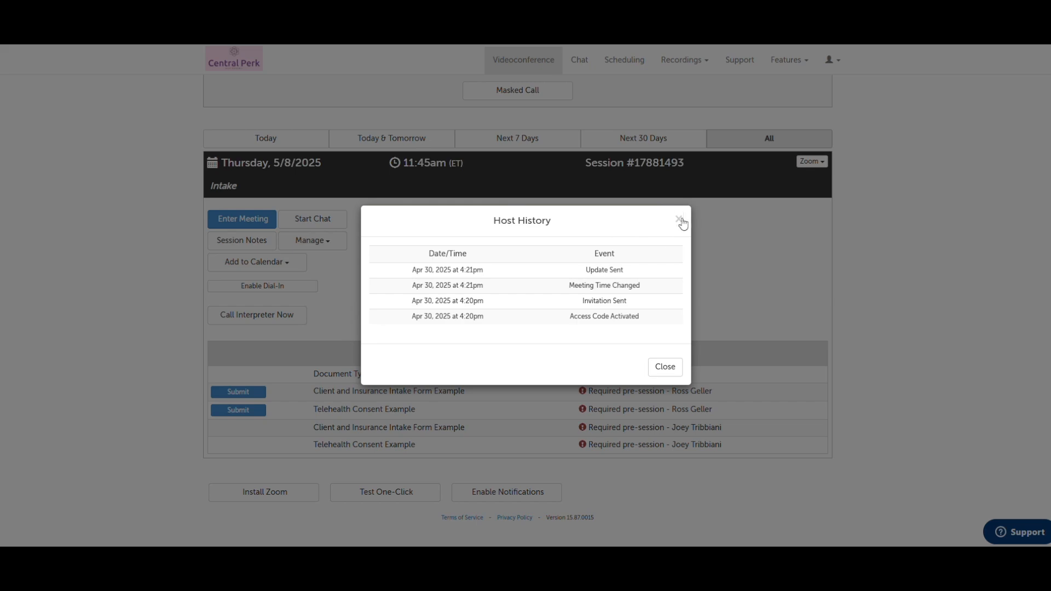
left_click(679, 219)
left_click(312, 241)
left_click(363, 328)
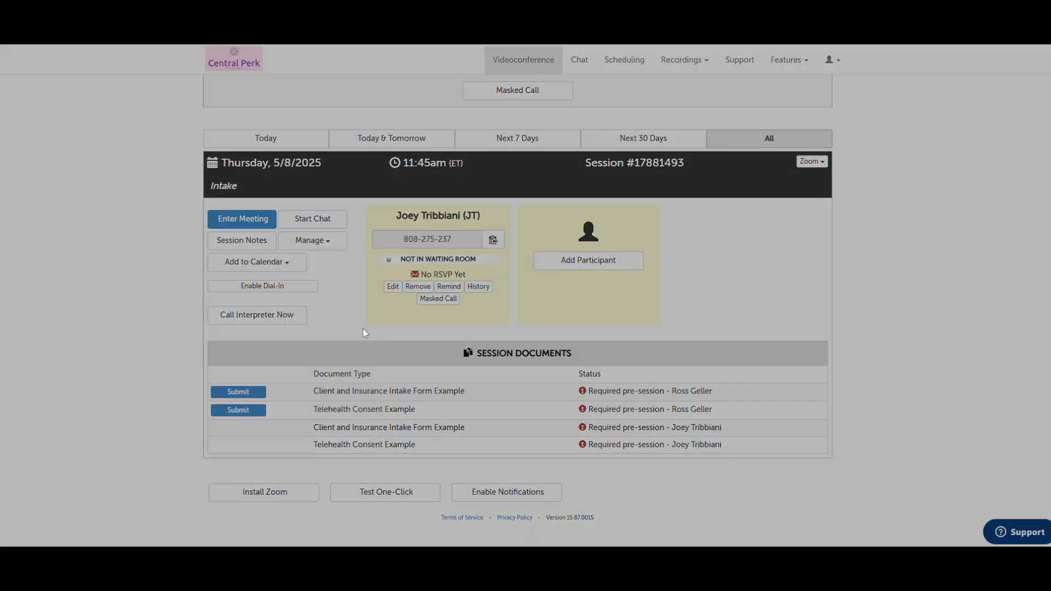
type("ros")
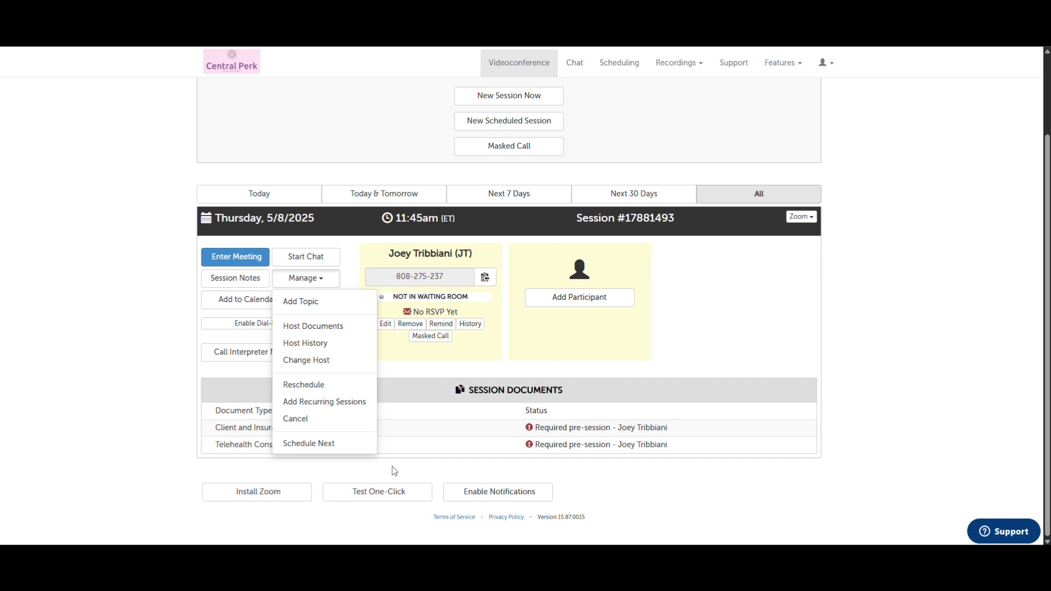
Make the 5/8/2025 11:45am session repeat every 1 week on Thursday, never ending, after checking May
left_click(364, 405)
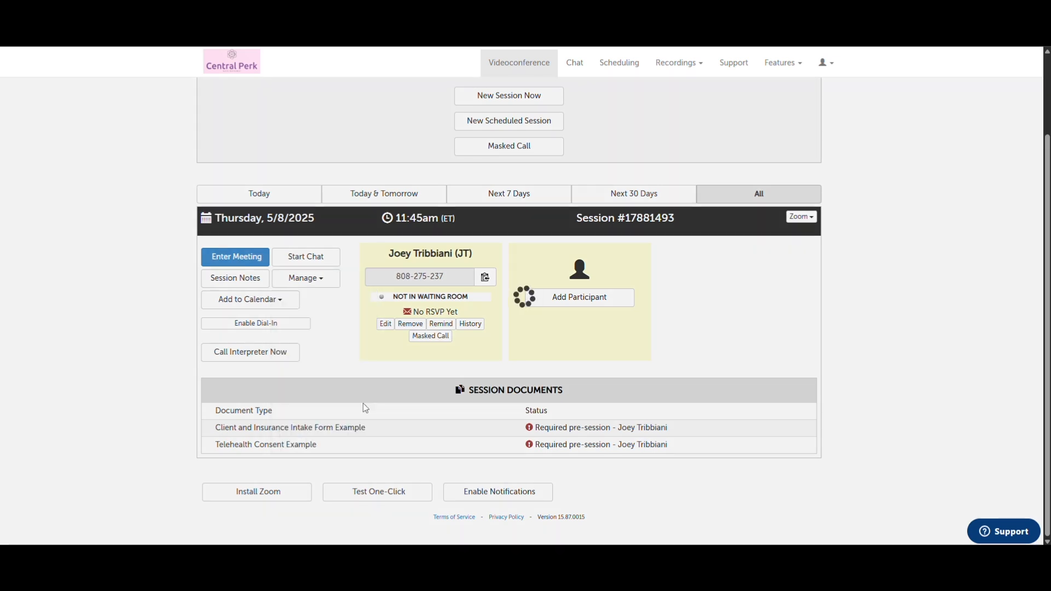
scroll(474, 376, "down", 1)
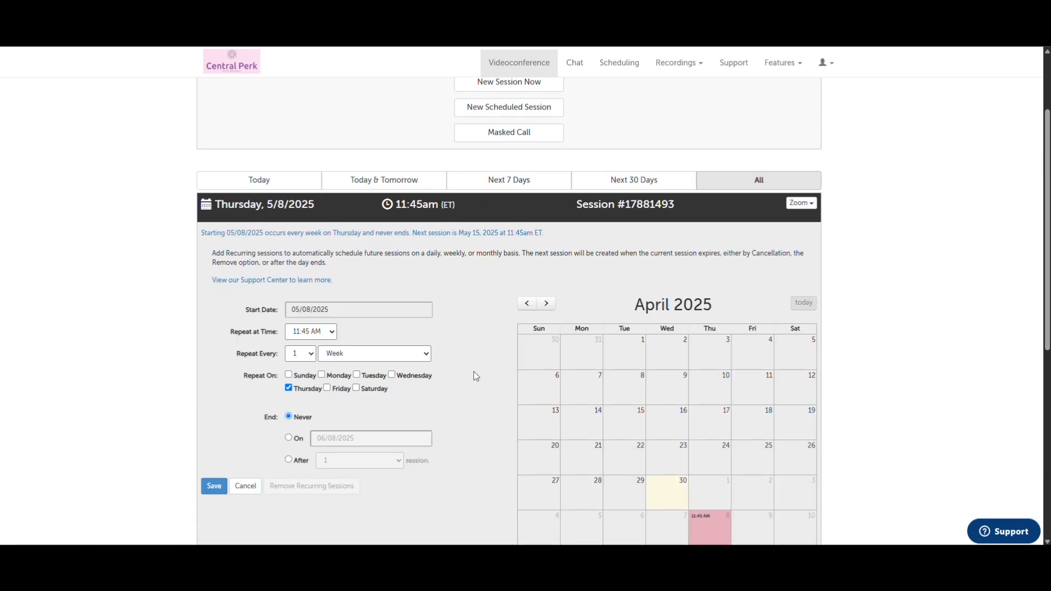
scroll(474, 372, "down", 1)
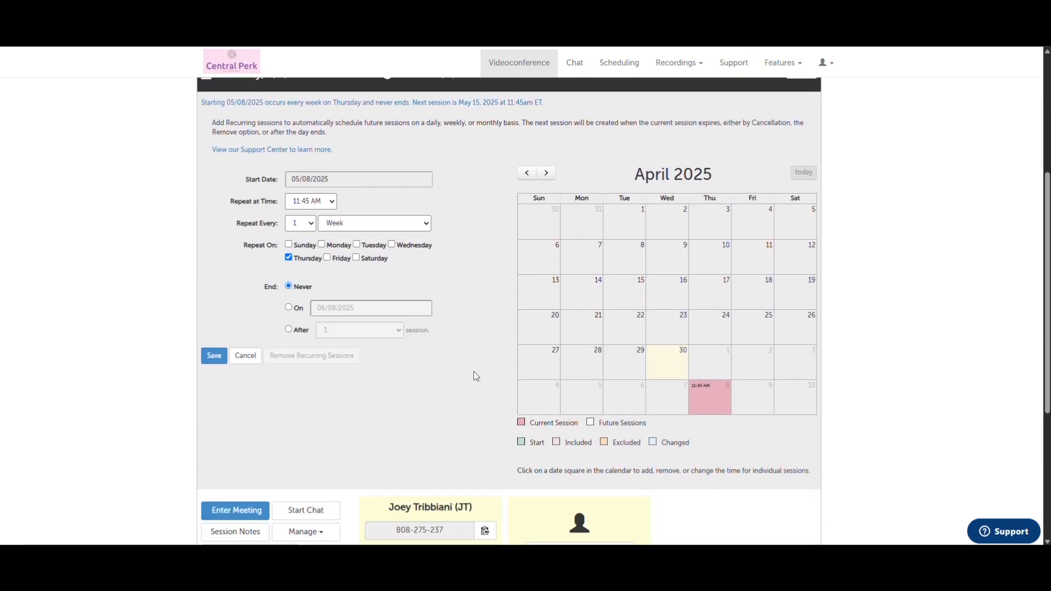
left_click(757, 399)
left_click(674, 244)
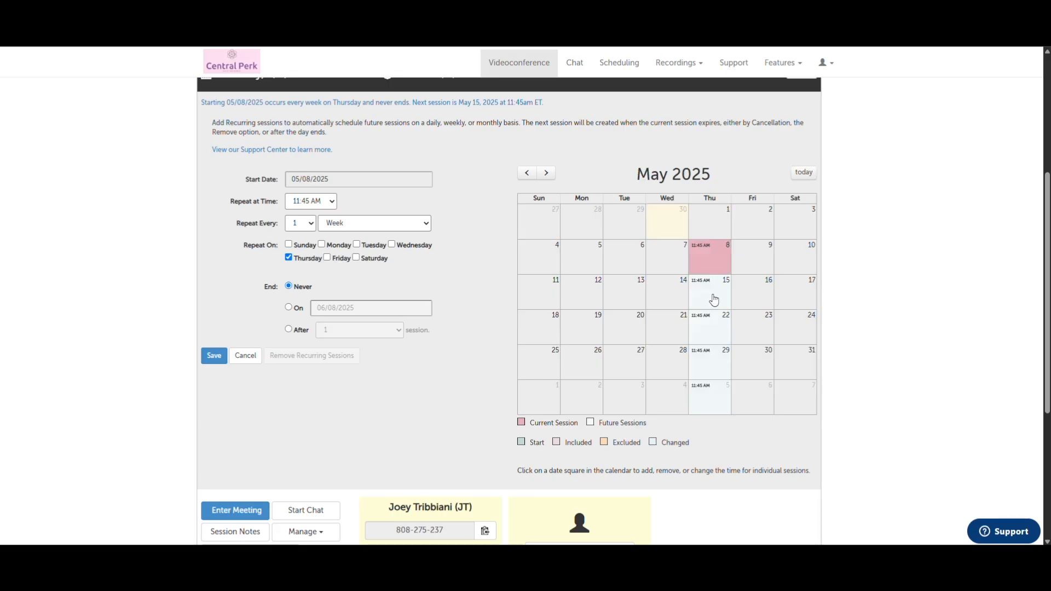
left_click(714, 300)
left_click(214, 357)
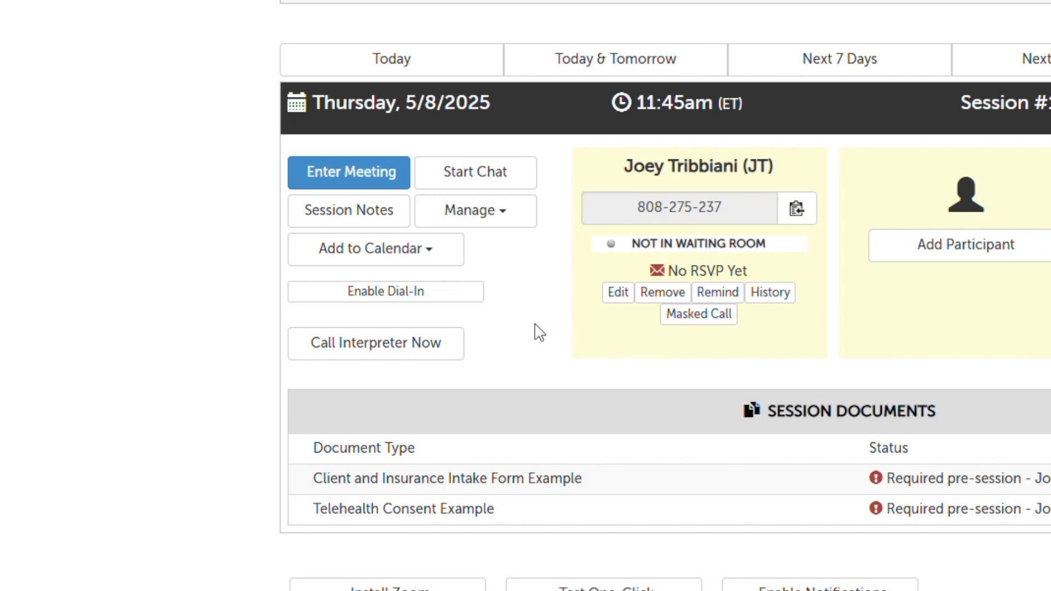
Enable dial-in for the 5/8/2025 session and show its participant dial-in number
left_click(456, 269)
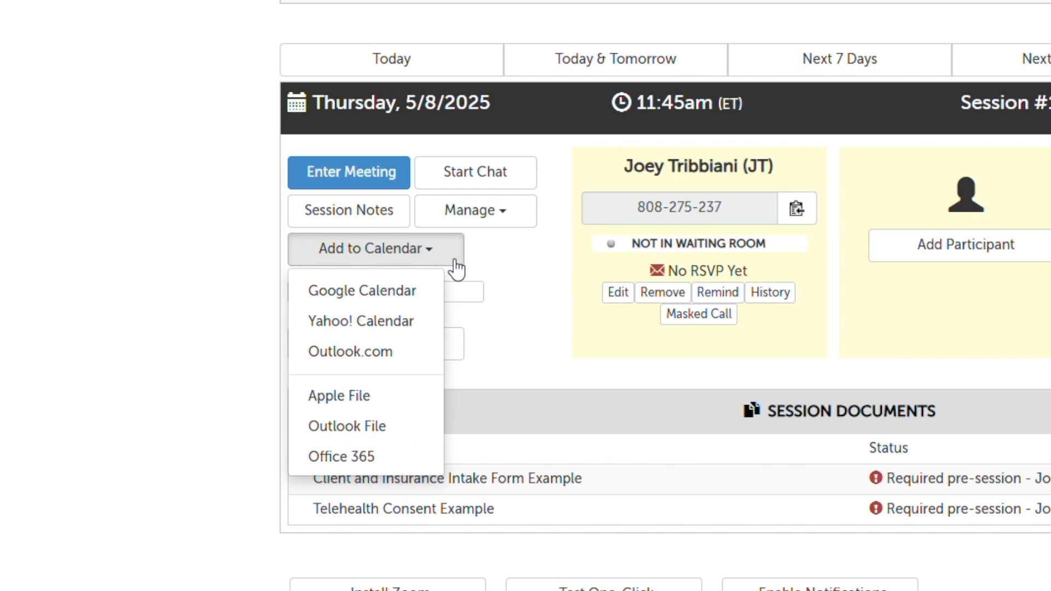
left_click(575, 339)
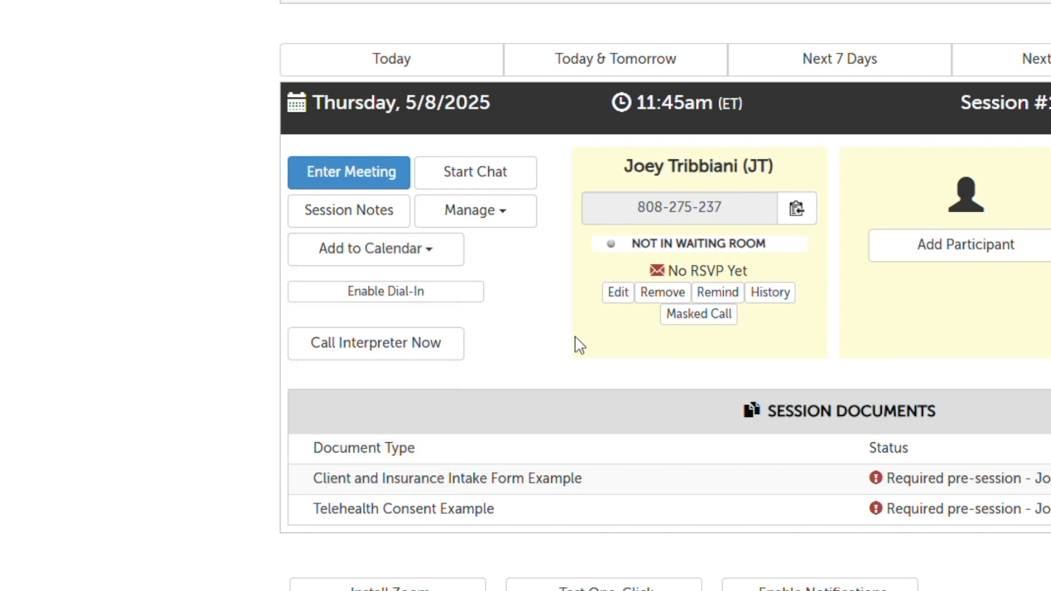
left_click(480, 298)
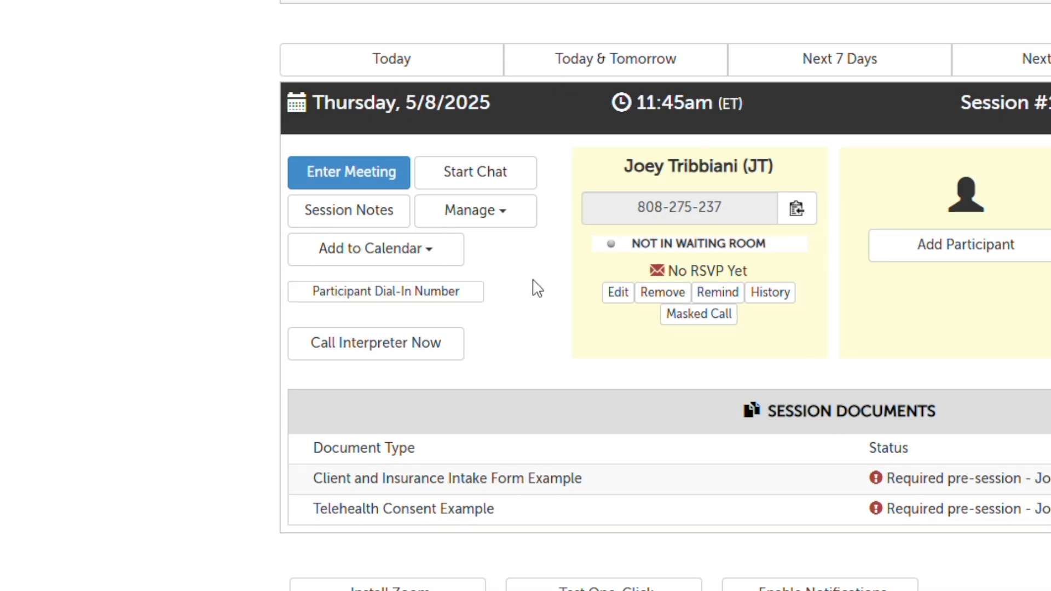
left_click(480, 305)
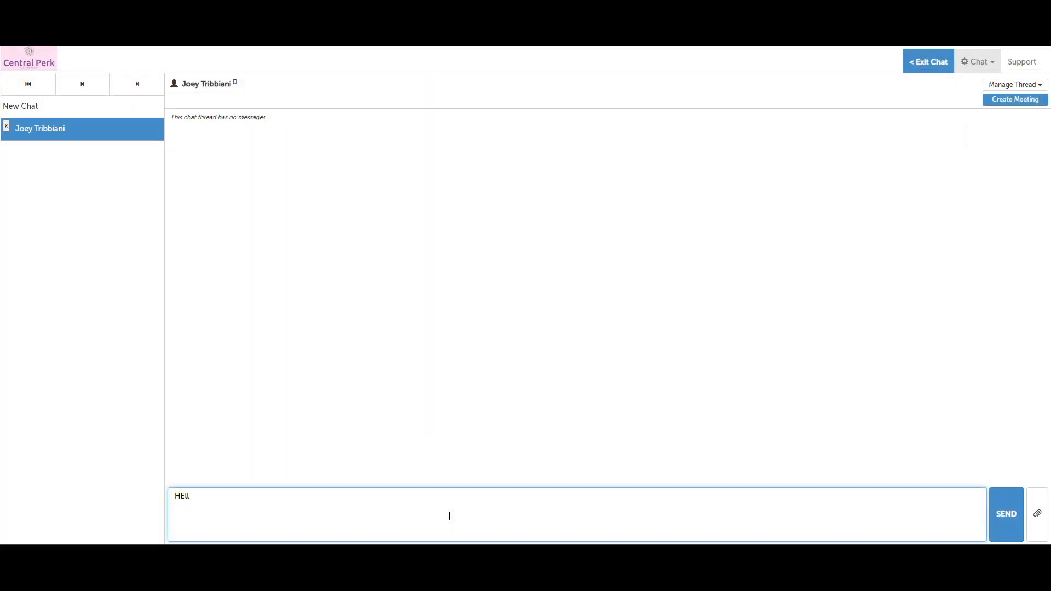
Send 'Hello!' in the participant's chat and bring up the file attachment panel
type("o!")
key("Return")
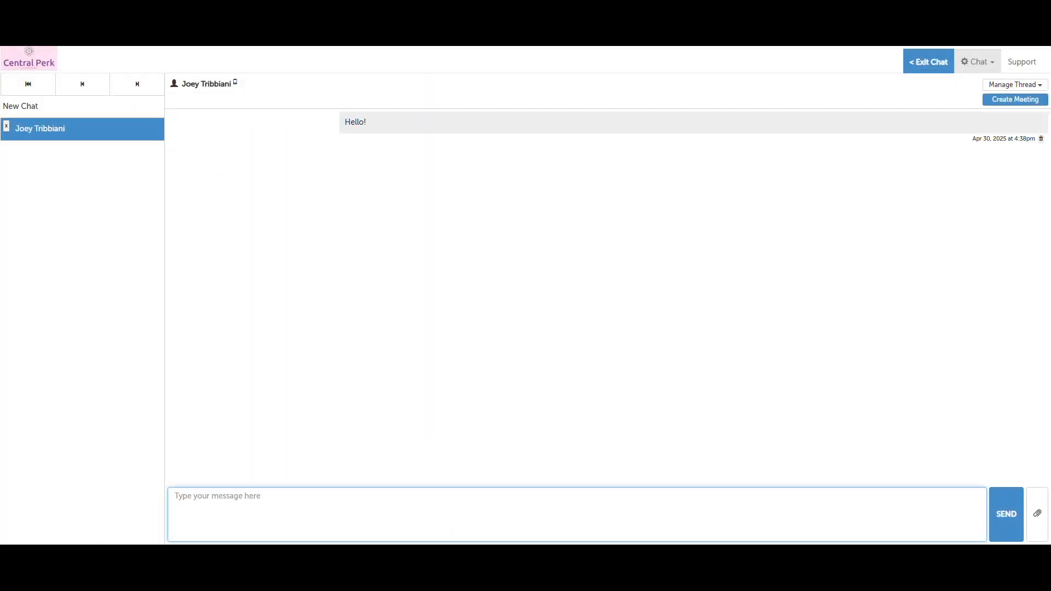
left_click(1038, 520)
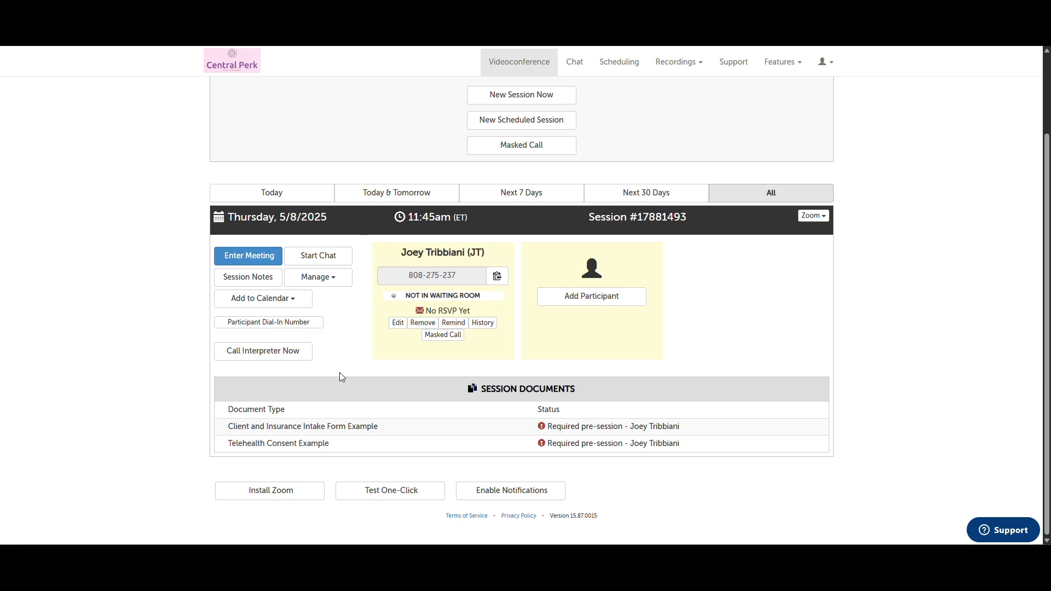
Request a Spanish interpreter for the session, then bring up the desktop notifications prompt
left_click(309, 357)
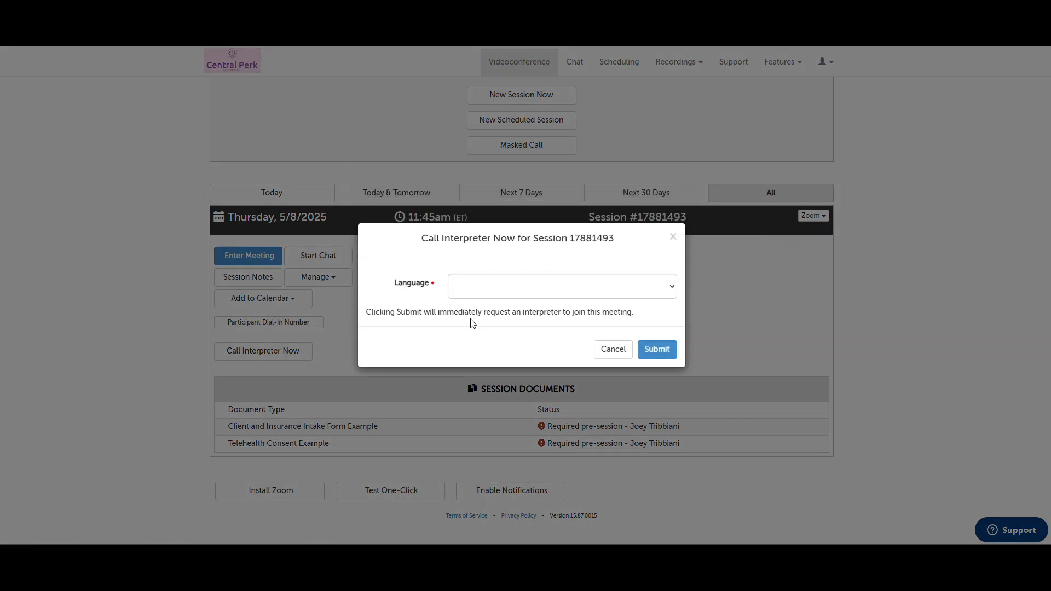
left_click(515, 286)
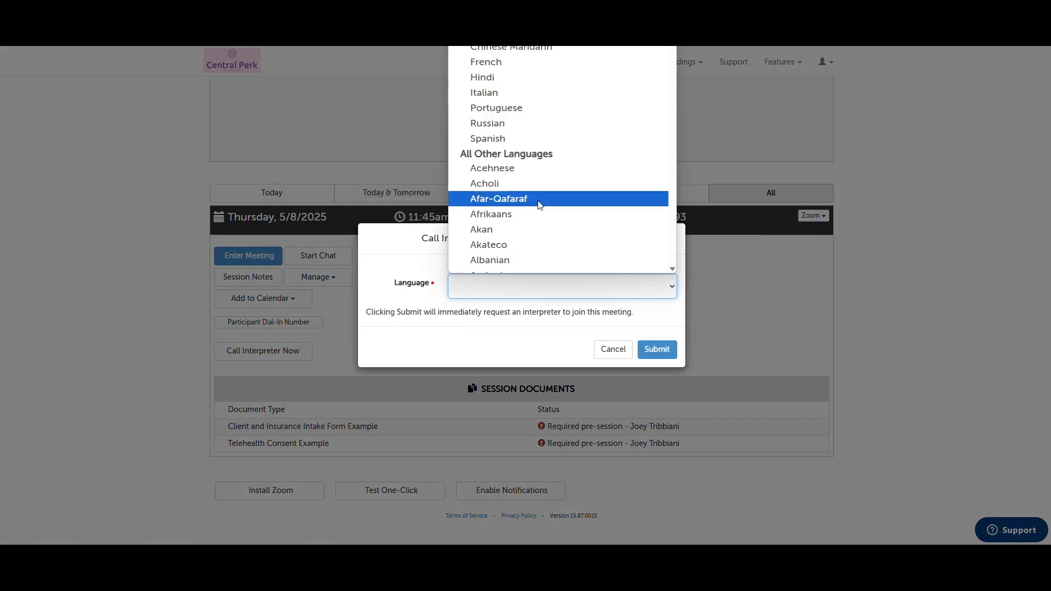
left_click(546, 138)
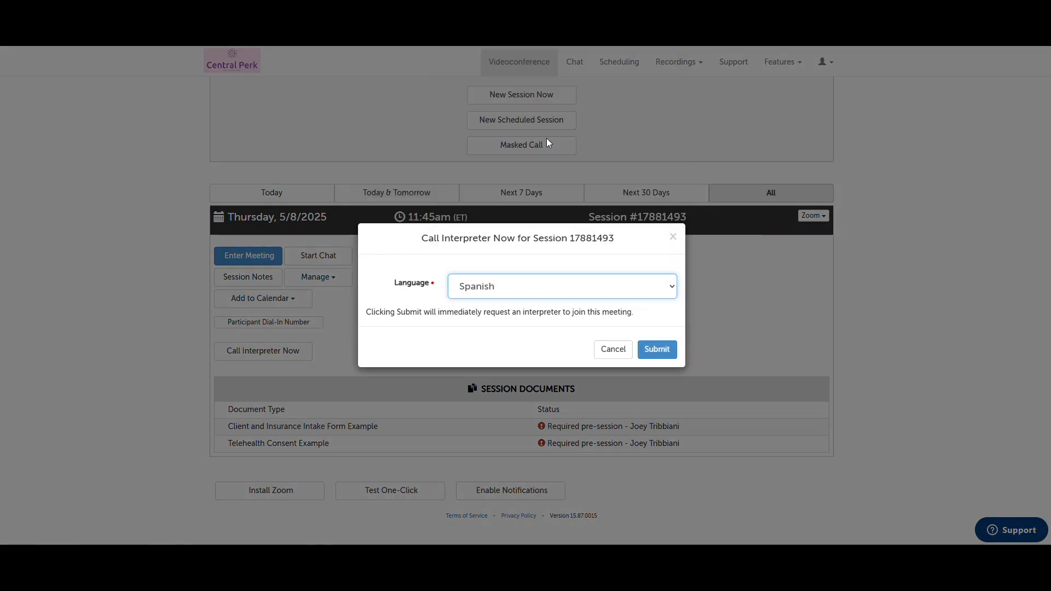
left_click(665, 358)
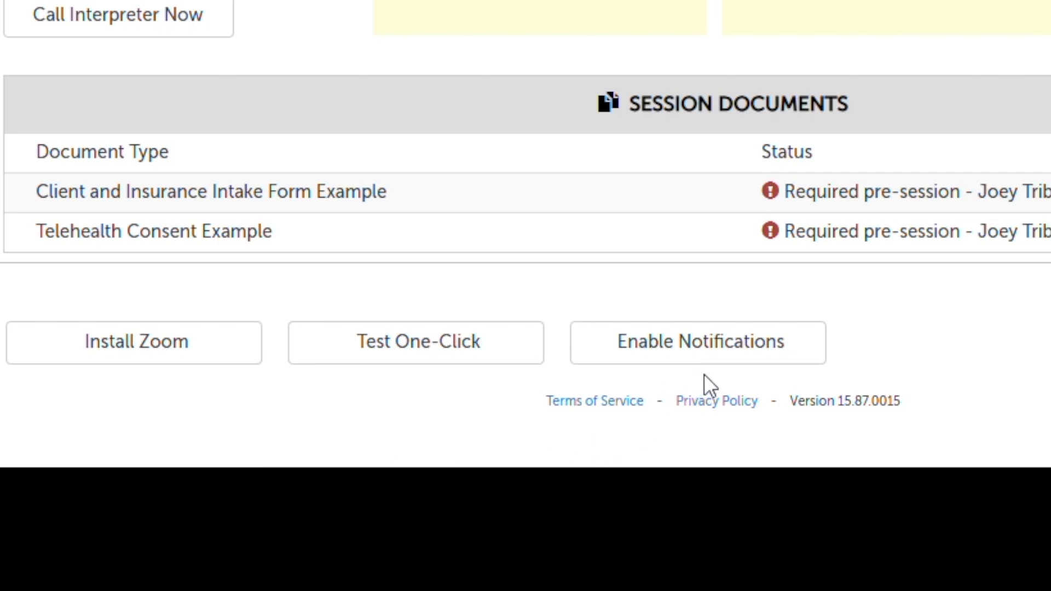
left_click(706, 359)
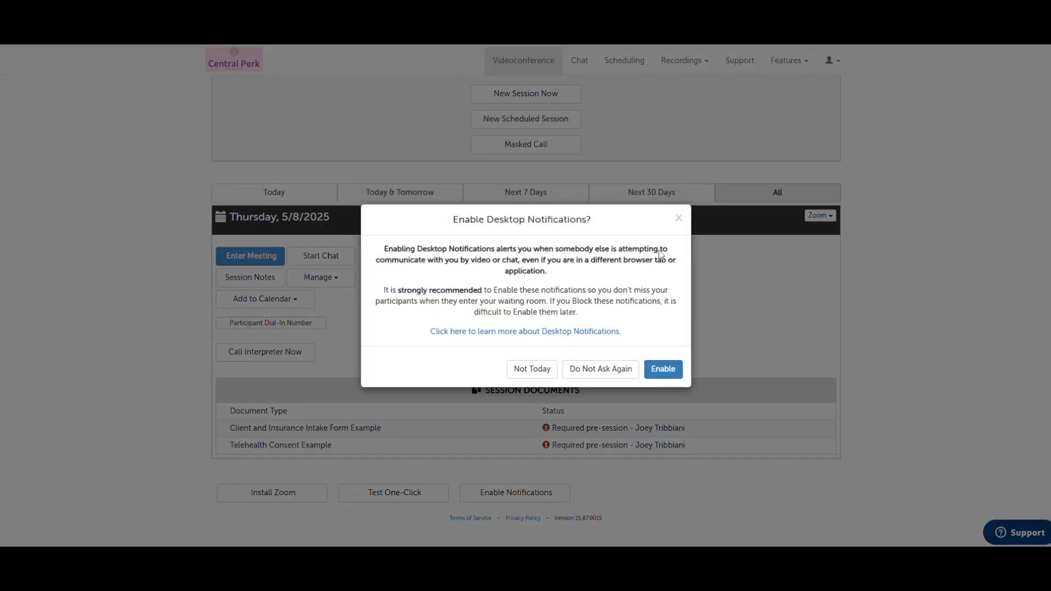
Close the Enable Desktop Notifications prompt with its X
left_click(679, 219)
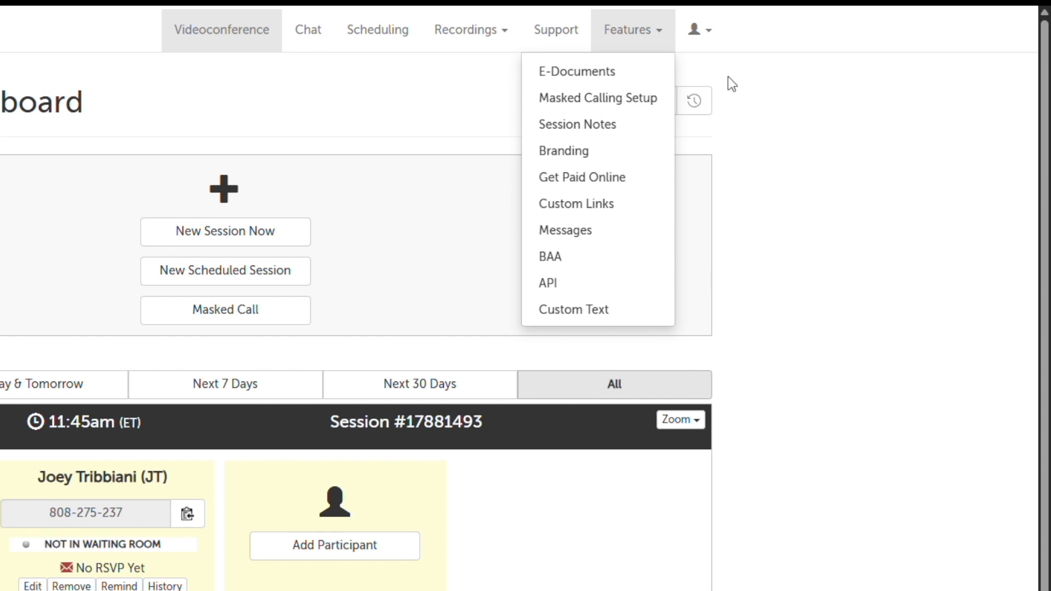
From E-Documents, go to Edit Templates and start a new blank template
left_click(646, 77)
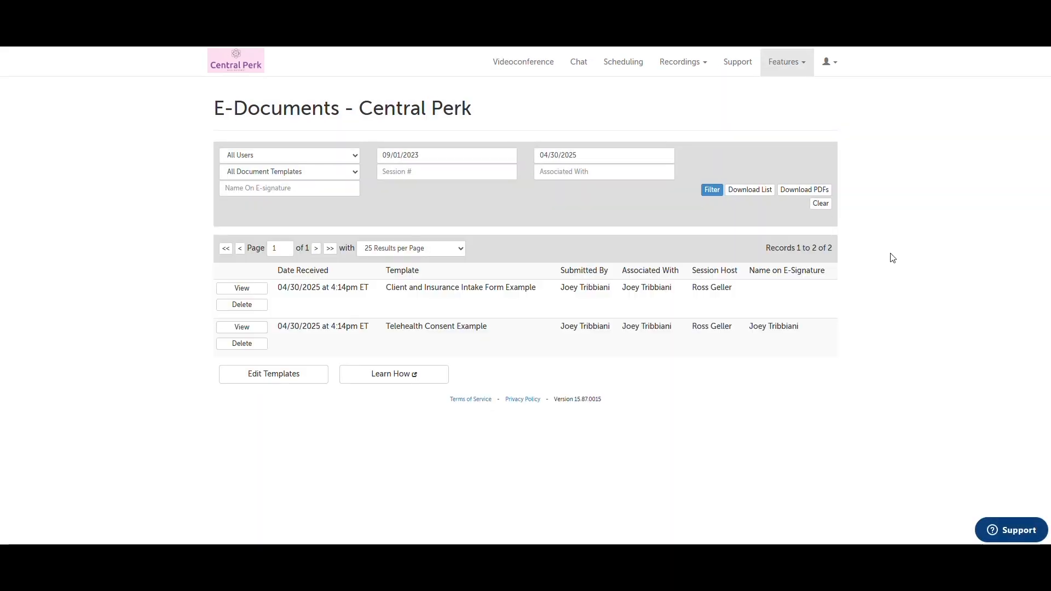
left_click(294, 373)
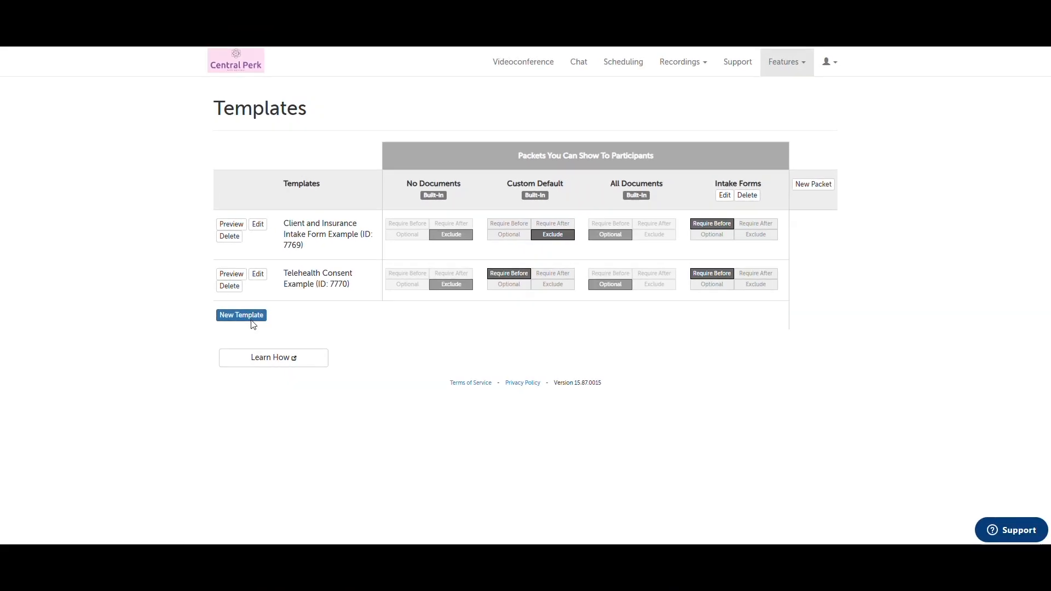
left_click(331, 319)
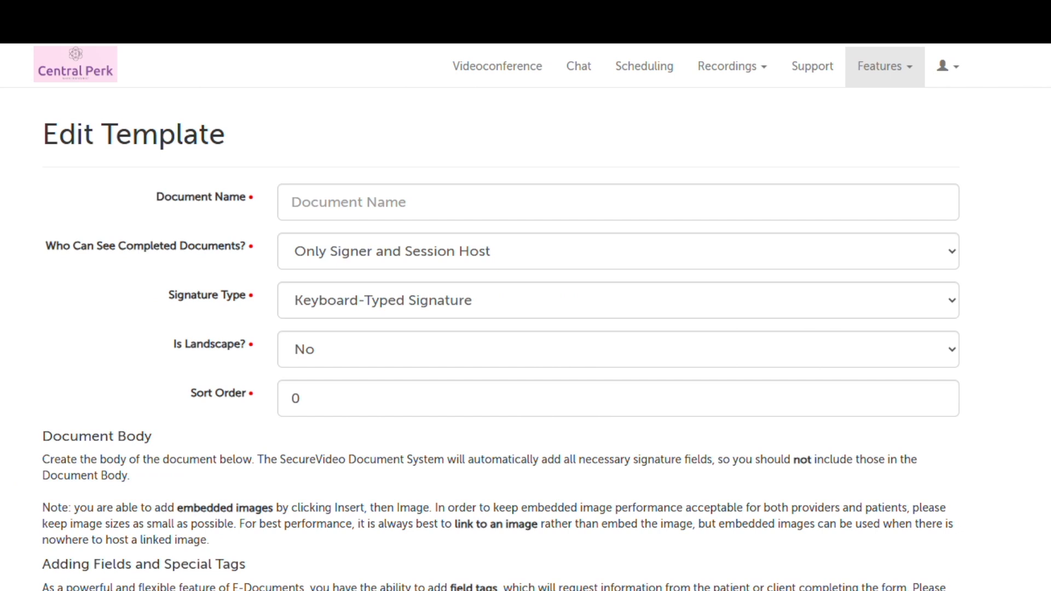
Name the template 'Document Test' and write the body 'This is the document' plus a 'Name' line
type("Document Test")
scroll(1, 374, "down", 1)
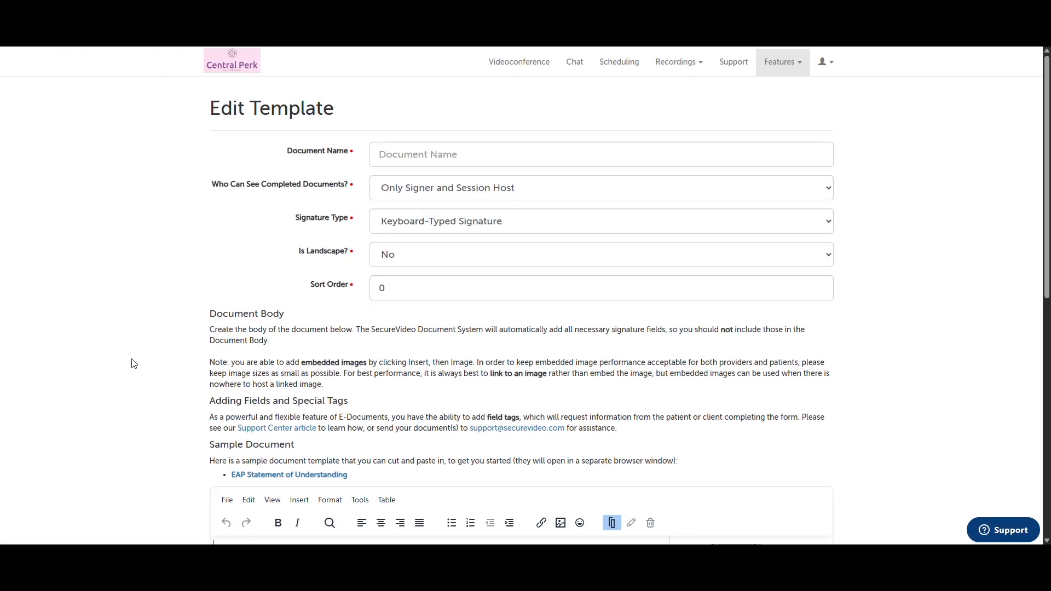
scroll(131, 266, "down", 6)
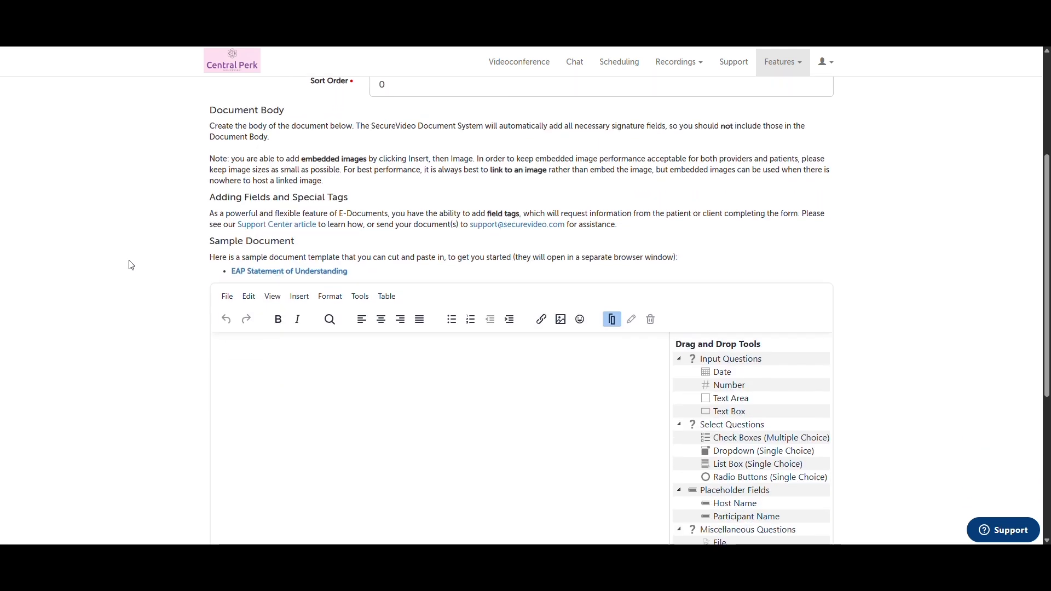
scroll(132, 265, "down", 1)
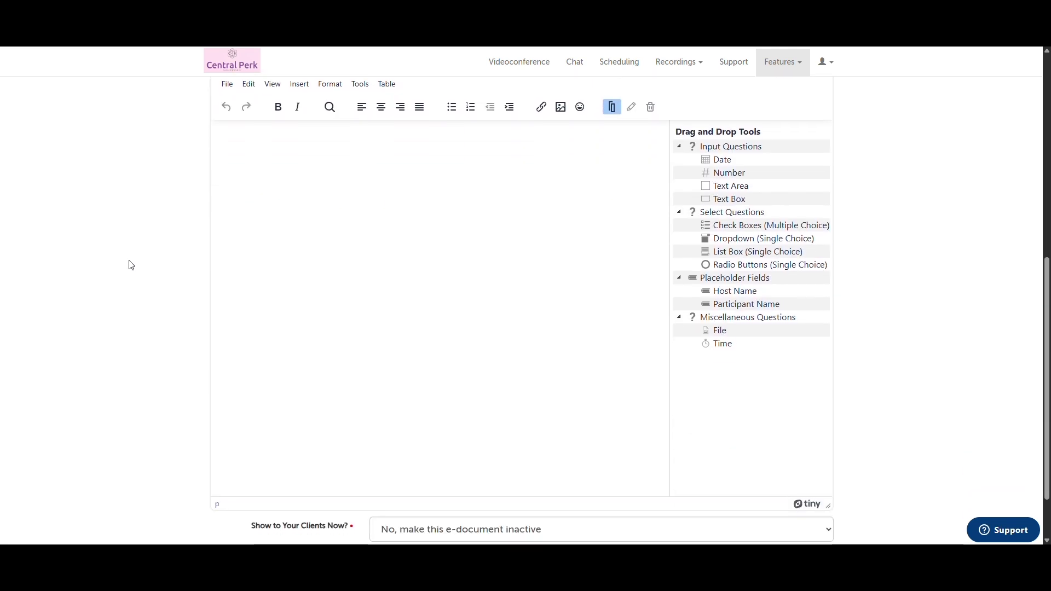
left_click(292, 272)
type("This is the document")
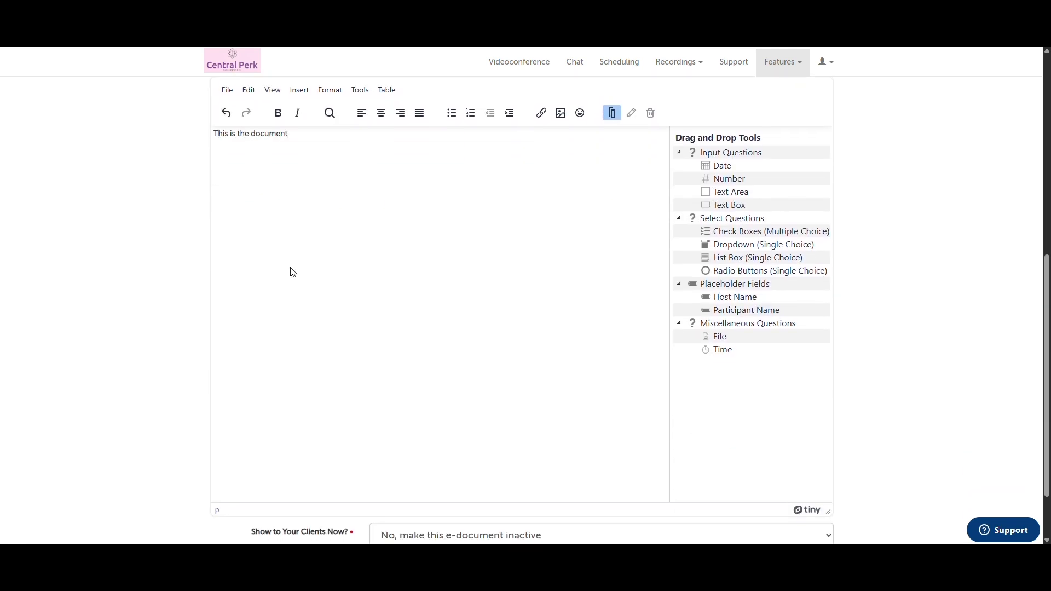
key("Return")
key("Return")
type("Name")
Add a required text box after Name and make the e-document active for clients
left_click_drag(703, 204, 514, 171)
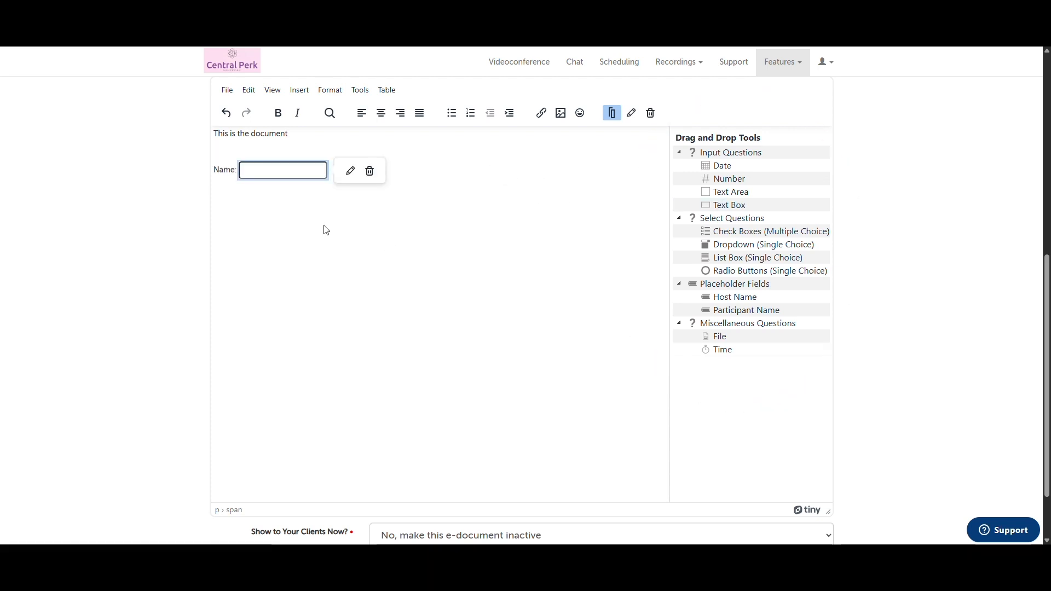
left_click(351, 171)
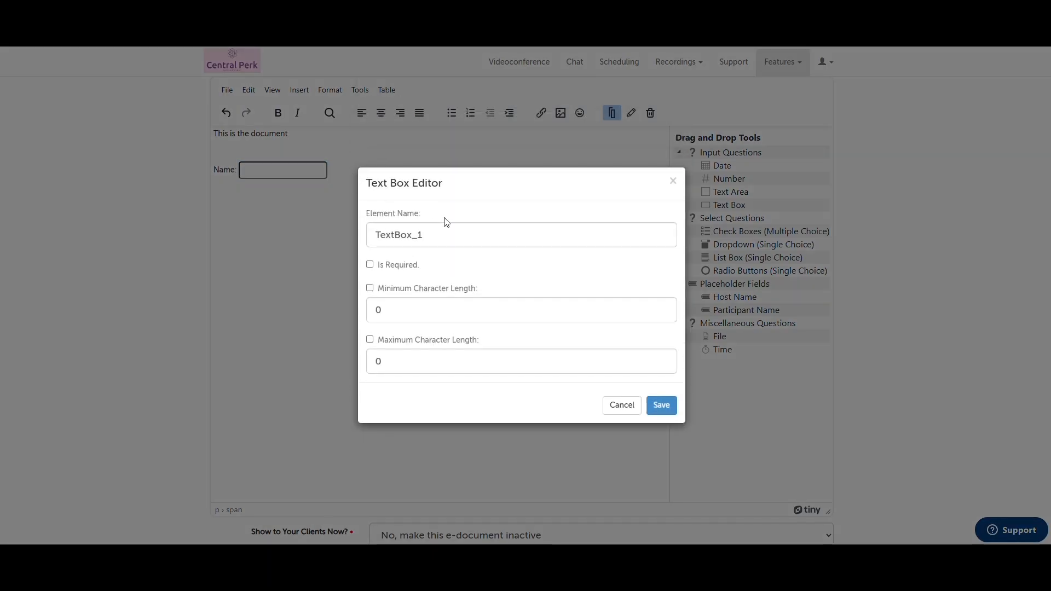
left_click(370, 266)
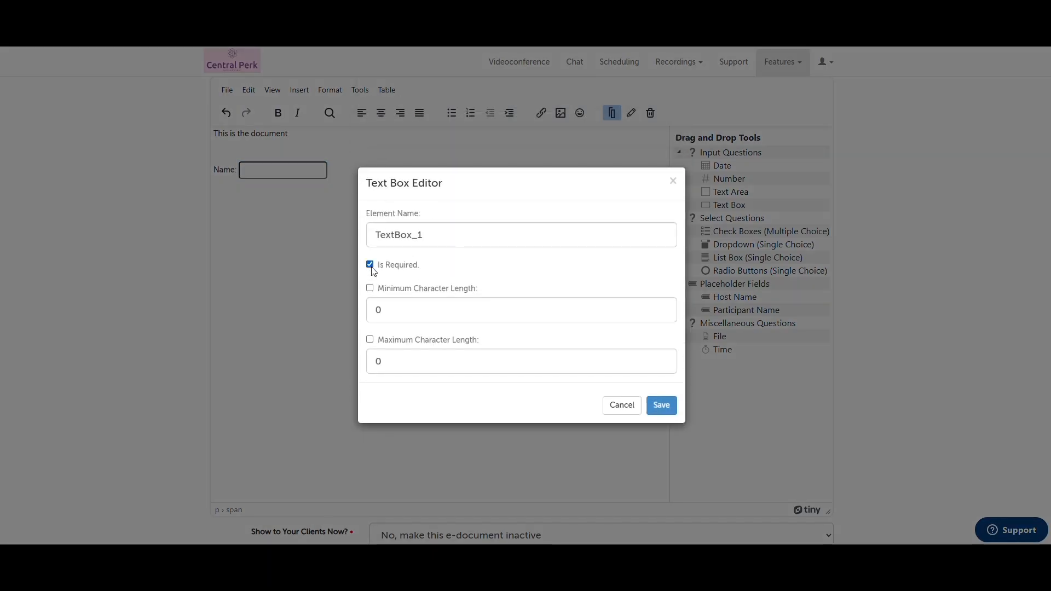
left_click(663, 407)
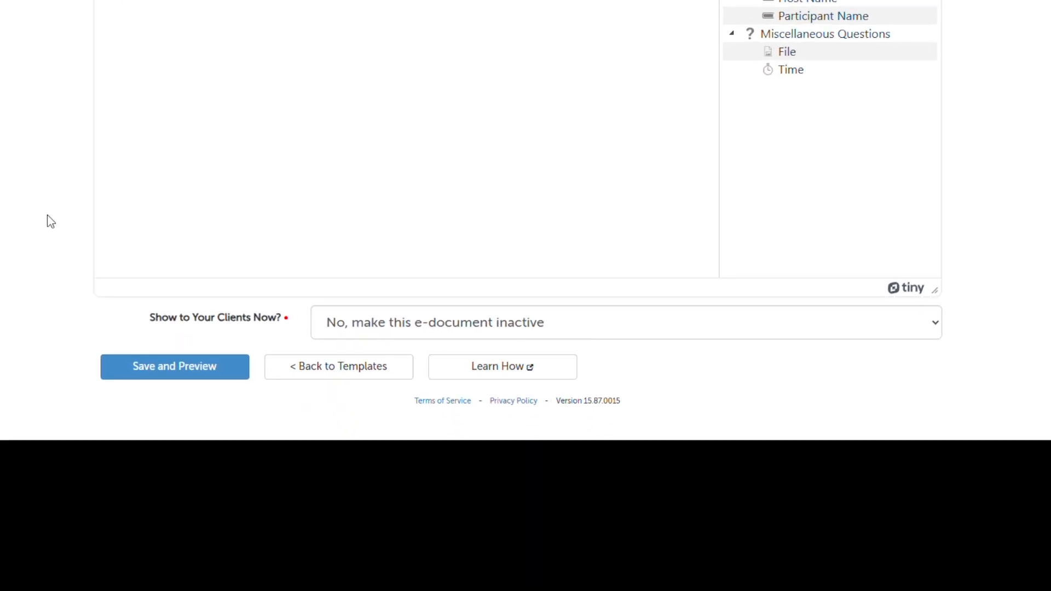
left_click(330, 328)
left_click(345, 351)
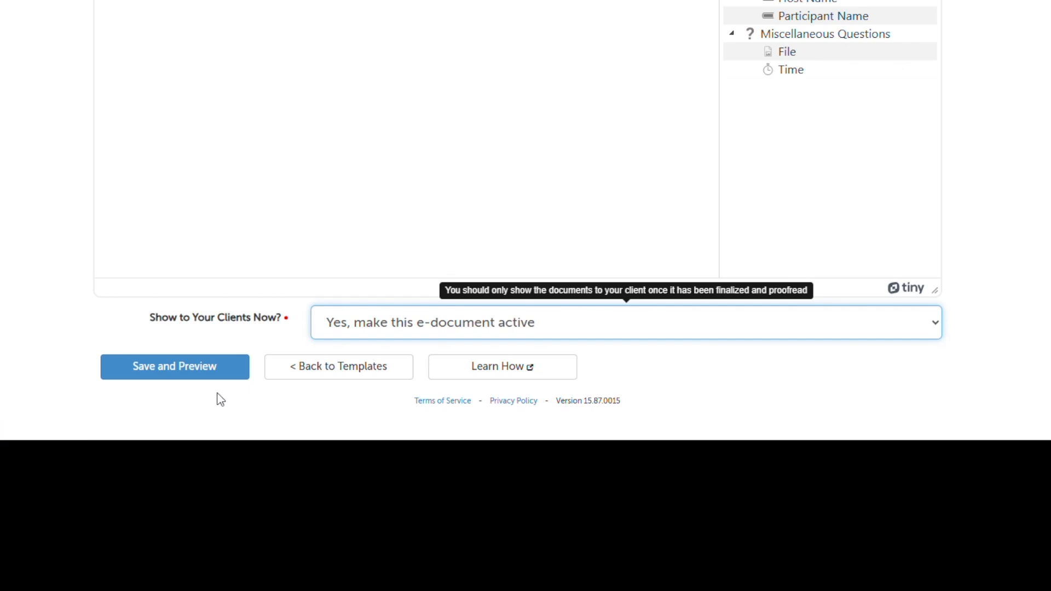
Save and preview the Document Test template, then return to the Templates list
left_click(203, 377)
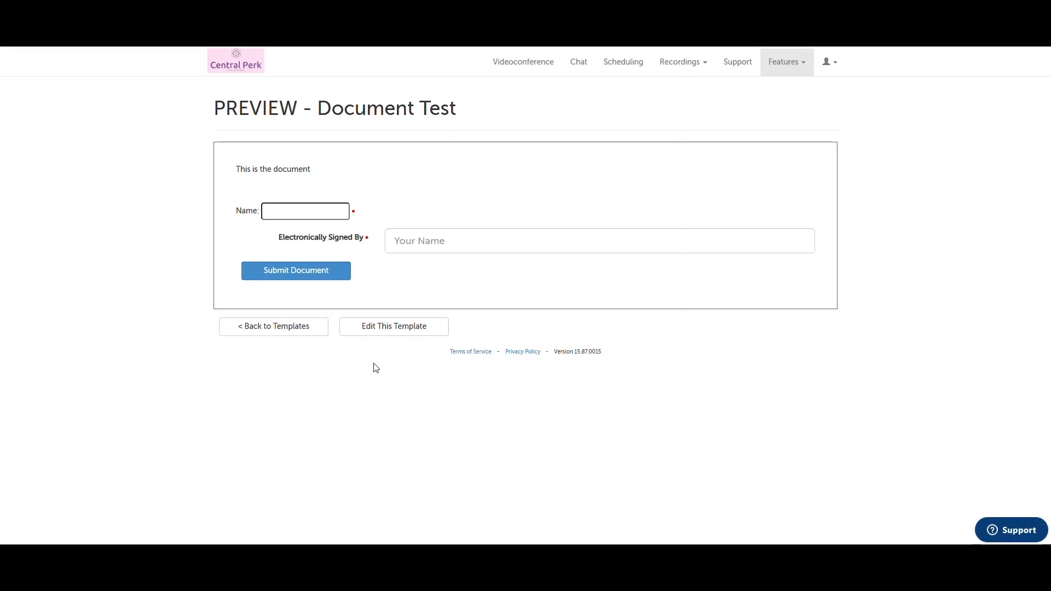
left_click(323, 335)
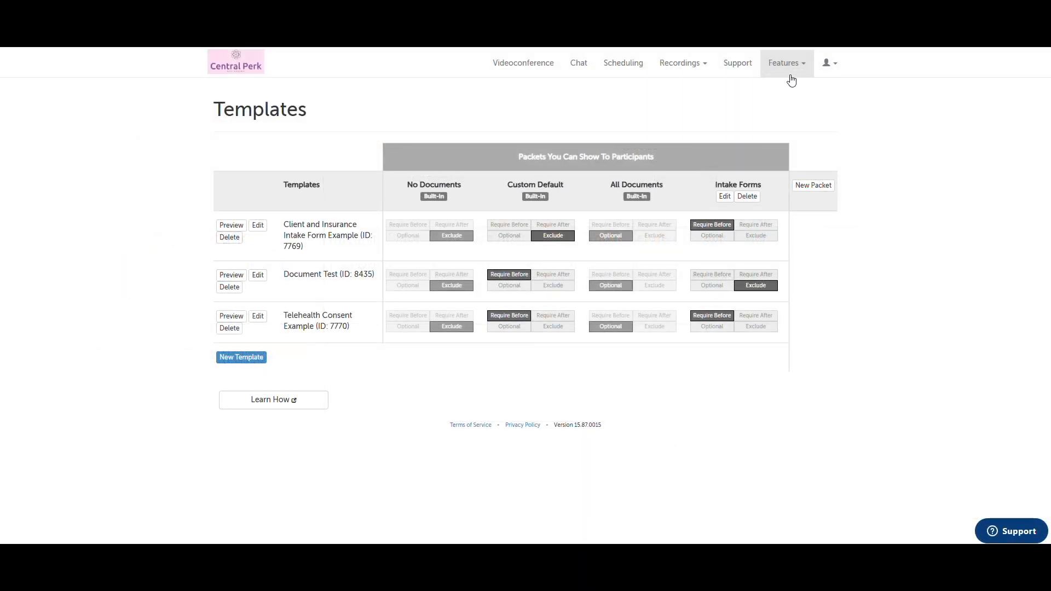
Open the submitted Client and Insurance Intake Form Example from E-Documents and scroll through it
left_click(791, 81)
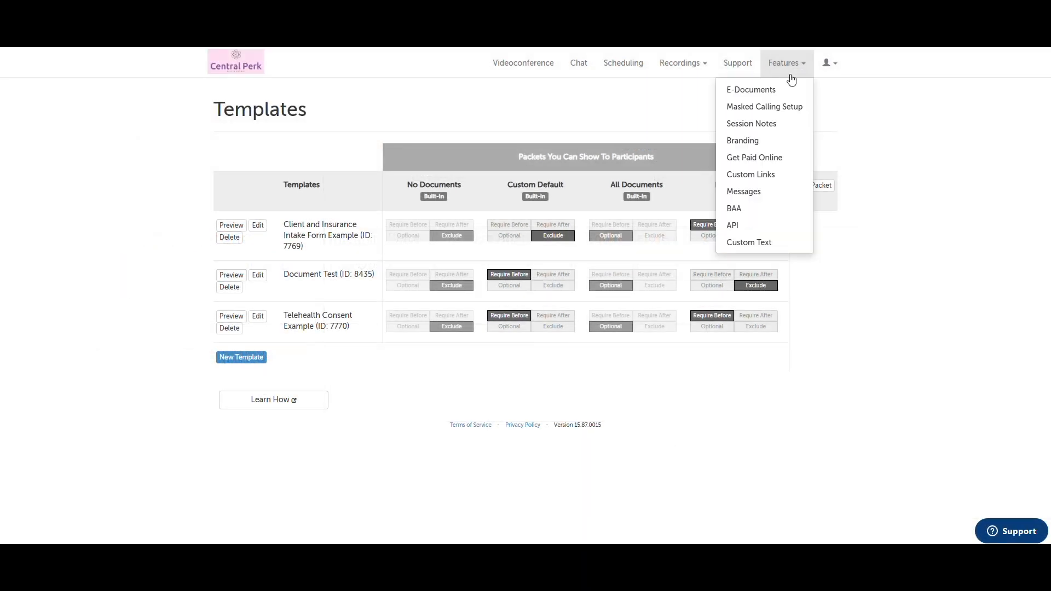
left_click(794, 93)
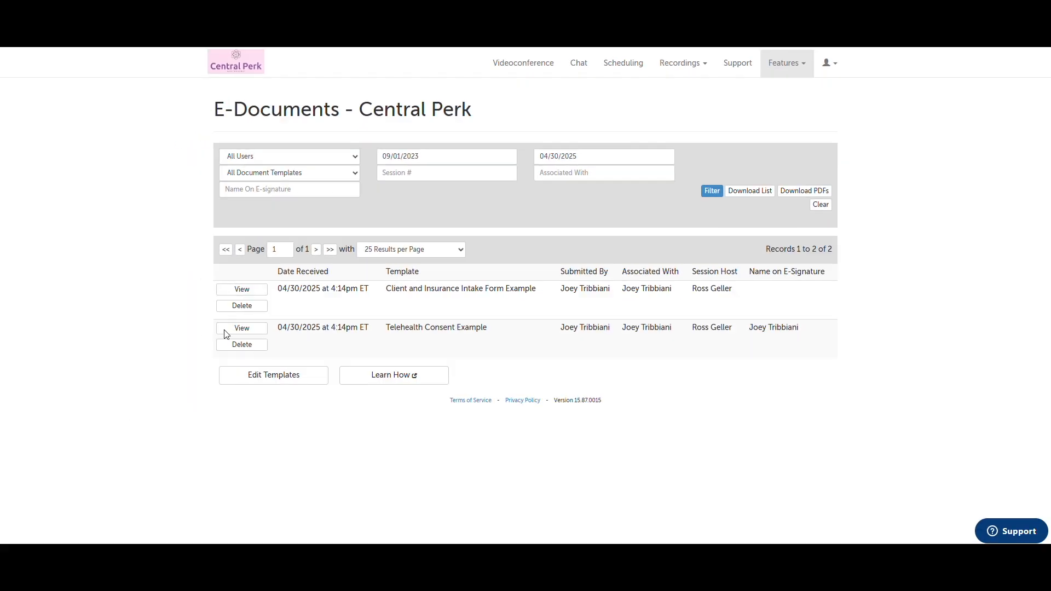
left_click(264, 292)
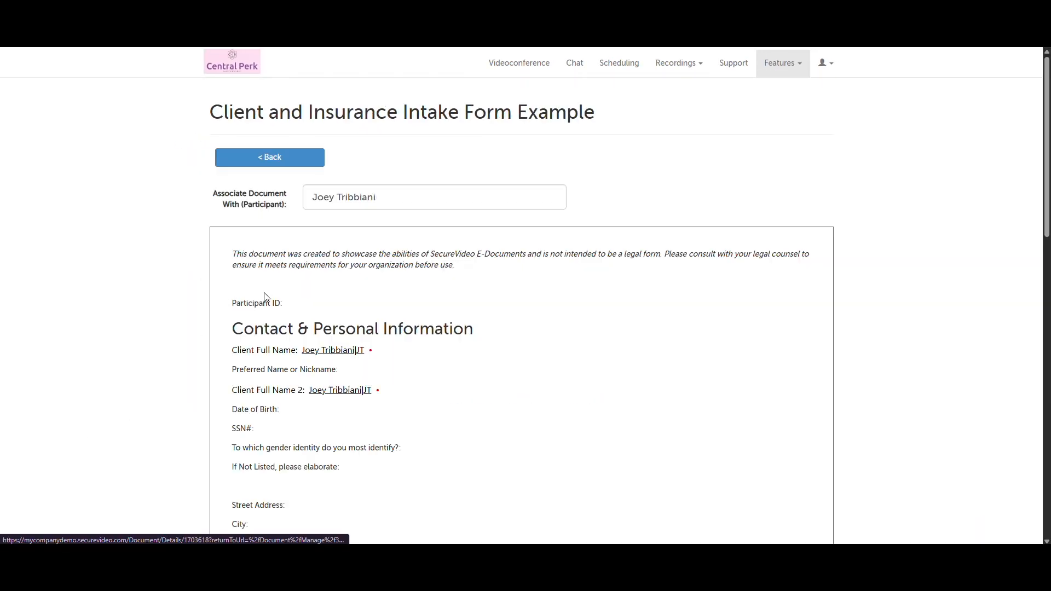
scroll(604, 293, "down", 3)
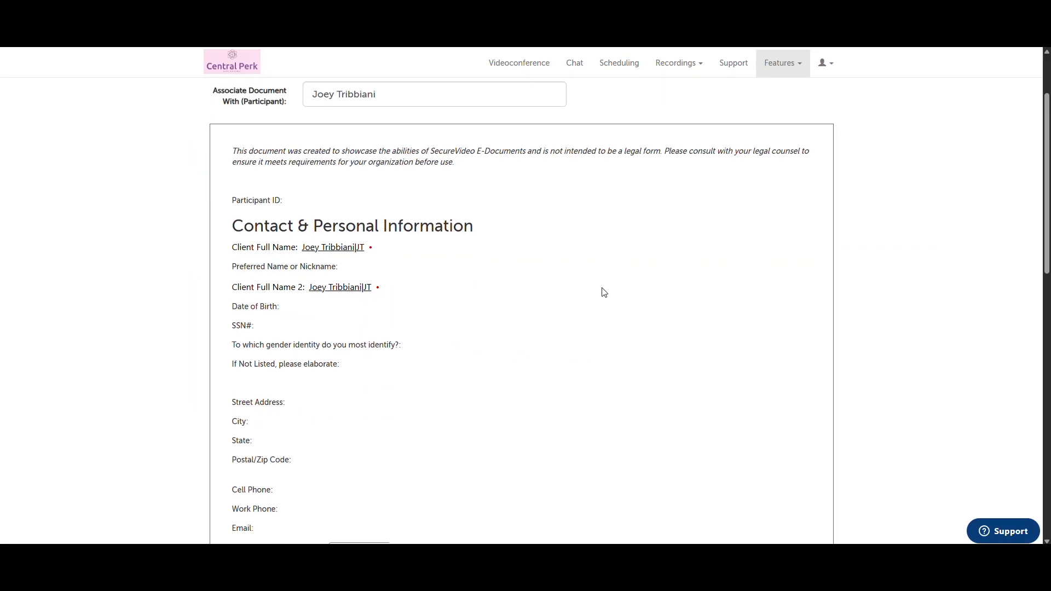
scroll(604, 293, "down", 15)
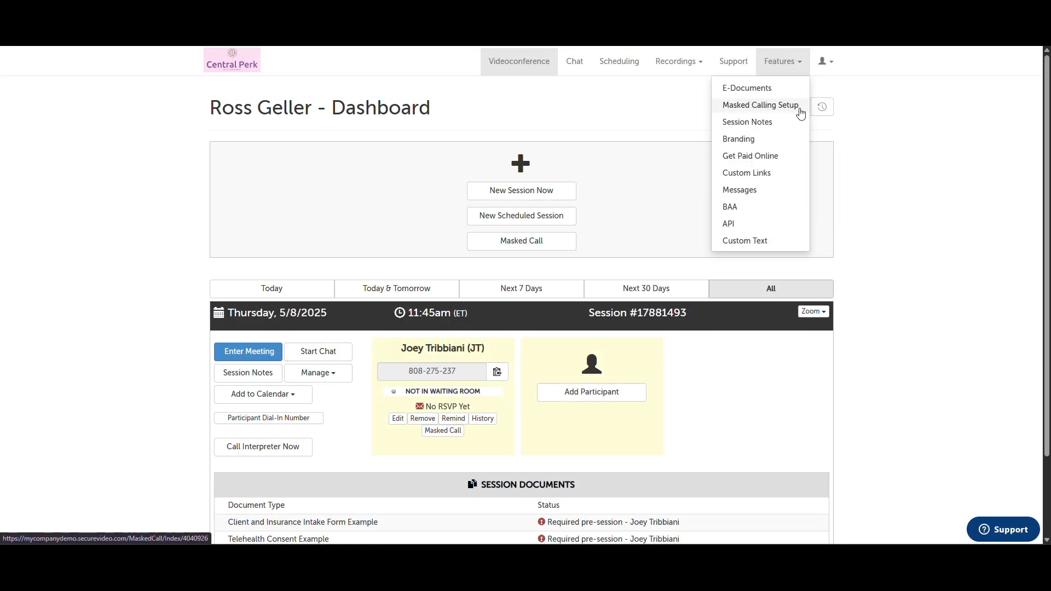
Review the Masked Calling Setup page with its 300 monthly minutes, then go to Session Notes
left_click(801, 112)
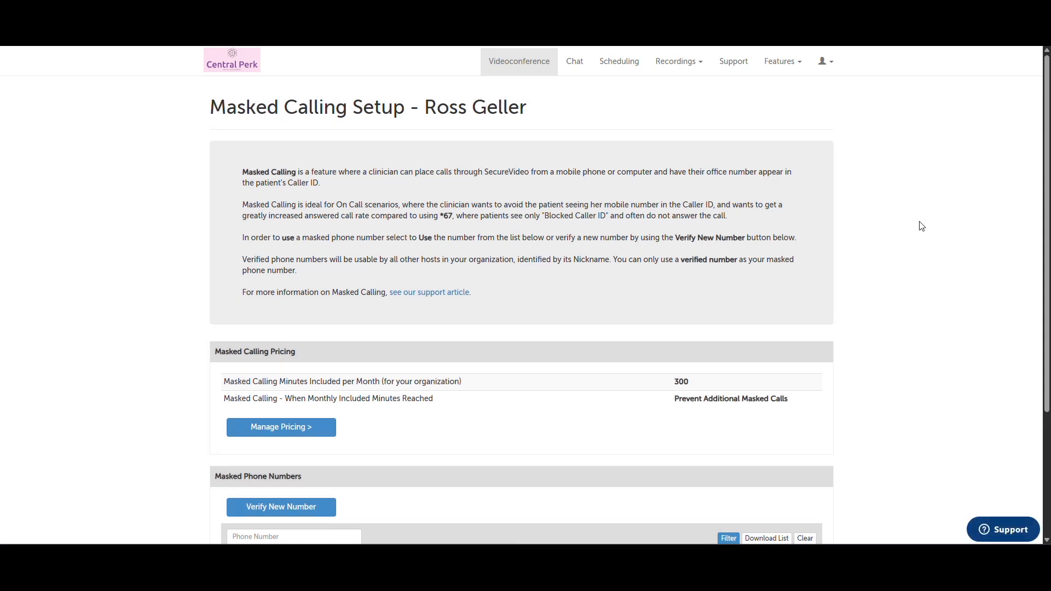
scroll(922, 226, "down", 1)
scroll(921, 226, "down", 1)
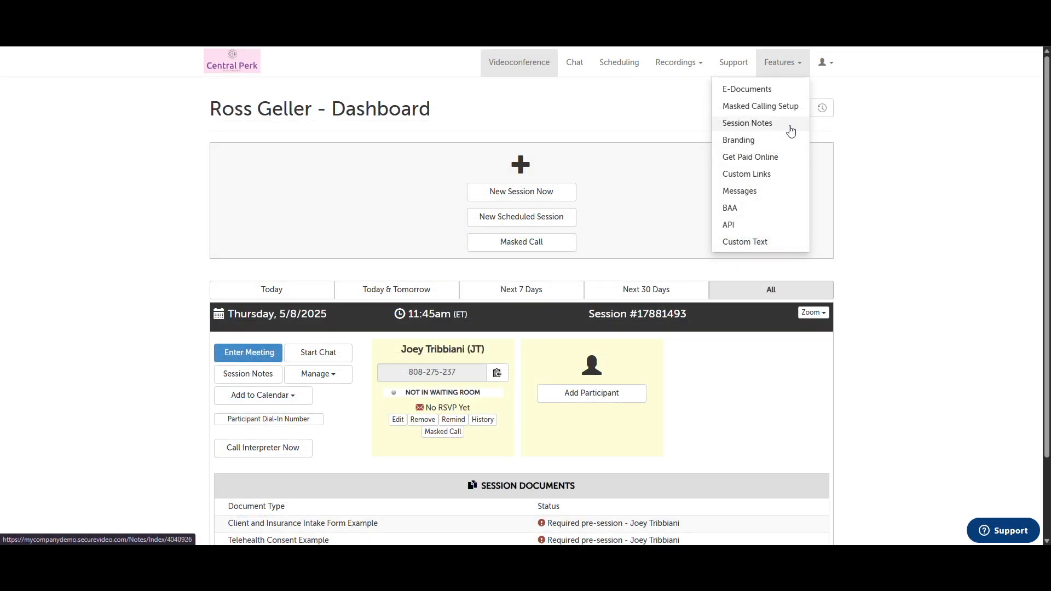
left_click(791, 129)
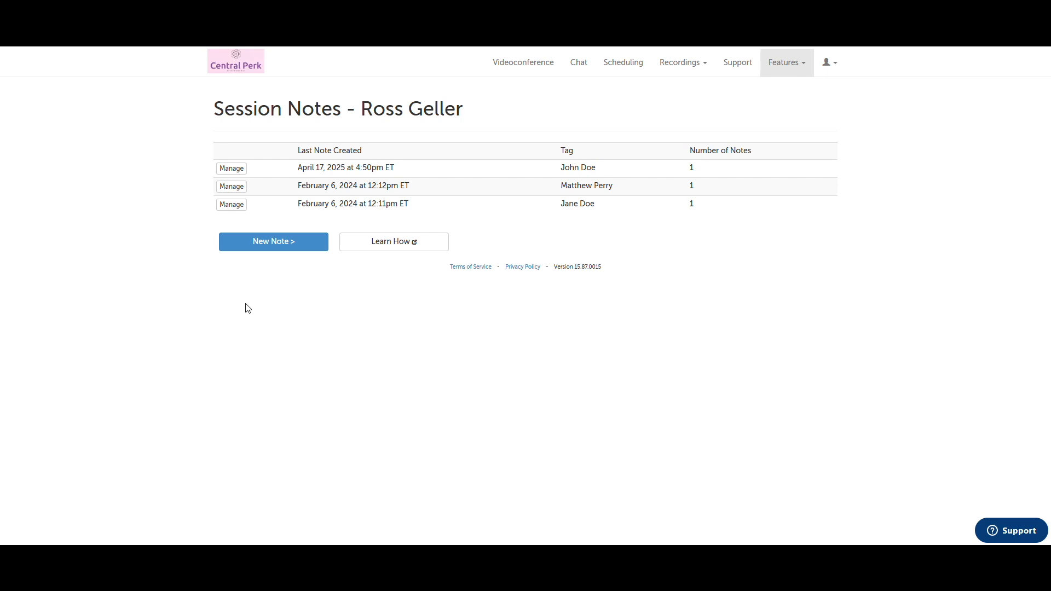
Create a new session note for the selected participant, dated April 30, 2025, and open its notes for managing
left_click(288, 248)
left_click(462, 294)
type("jo")
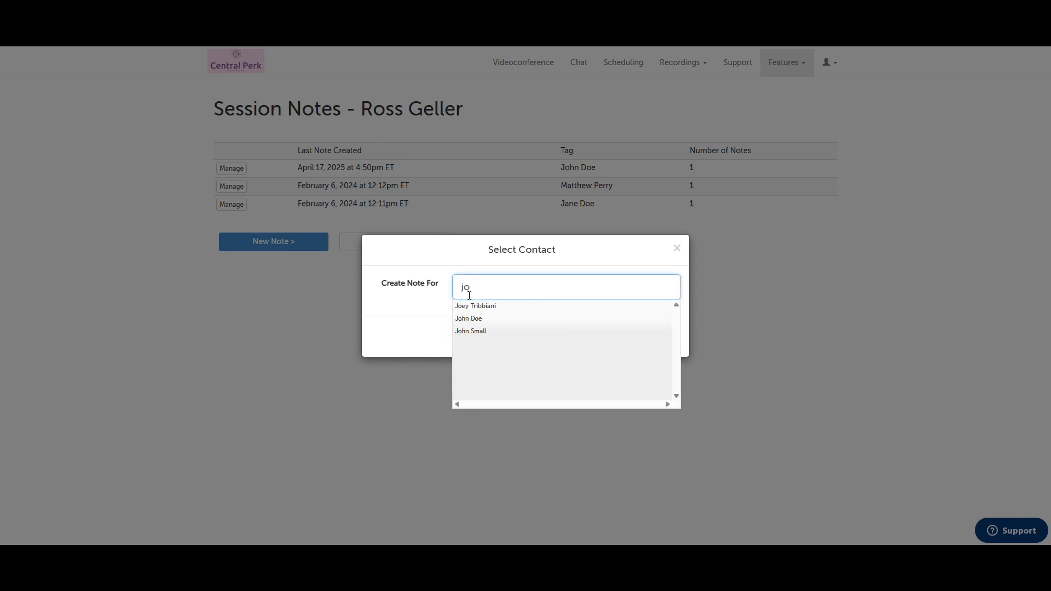
left_click(506, 313)
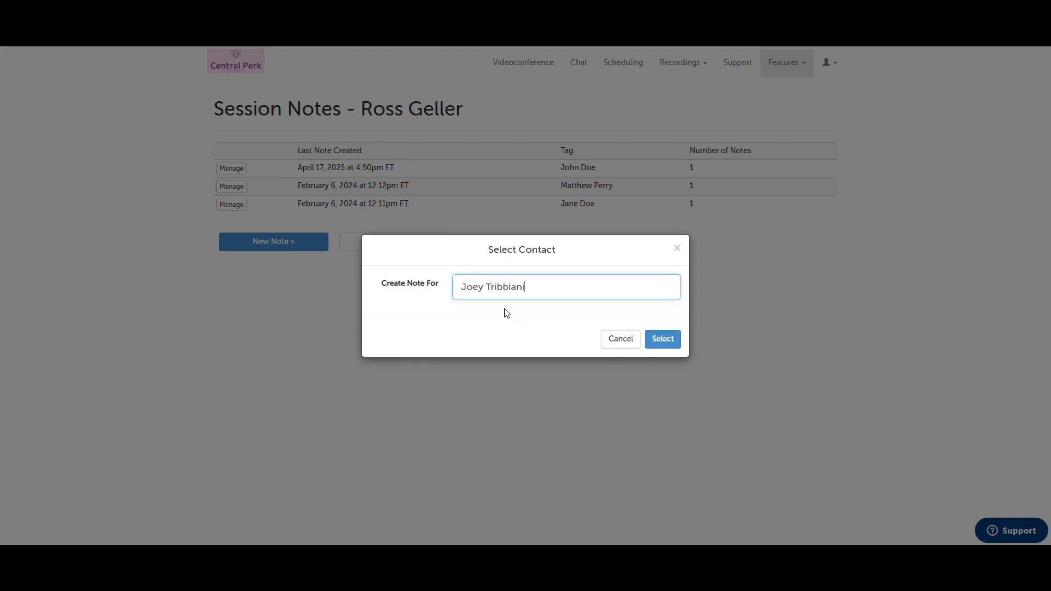
left_click(663, 337)
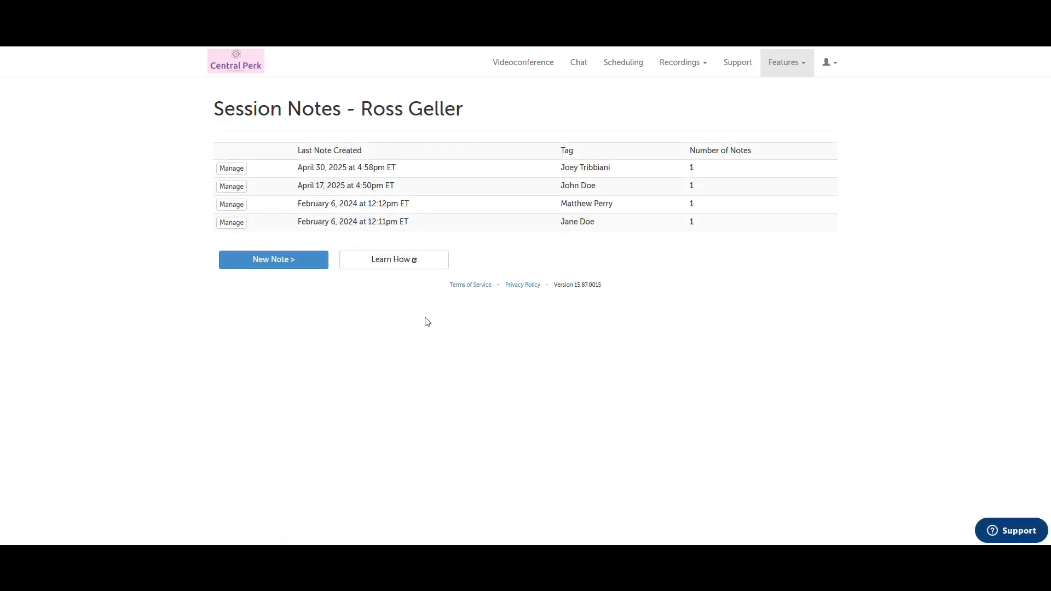
left_click(243, 172)
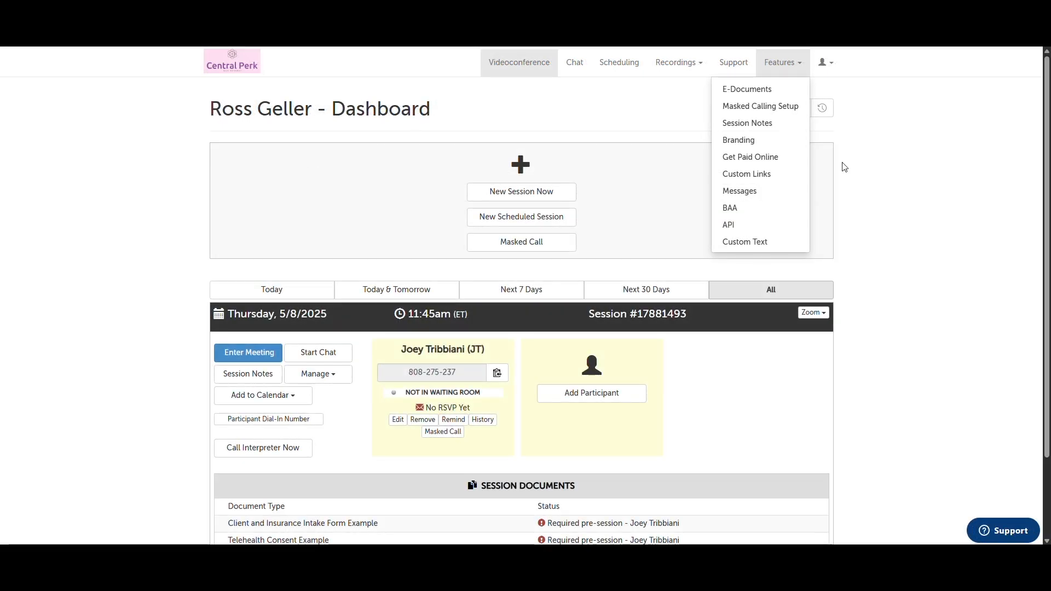
left_click(783, 143)
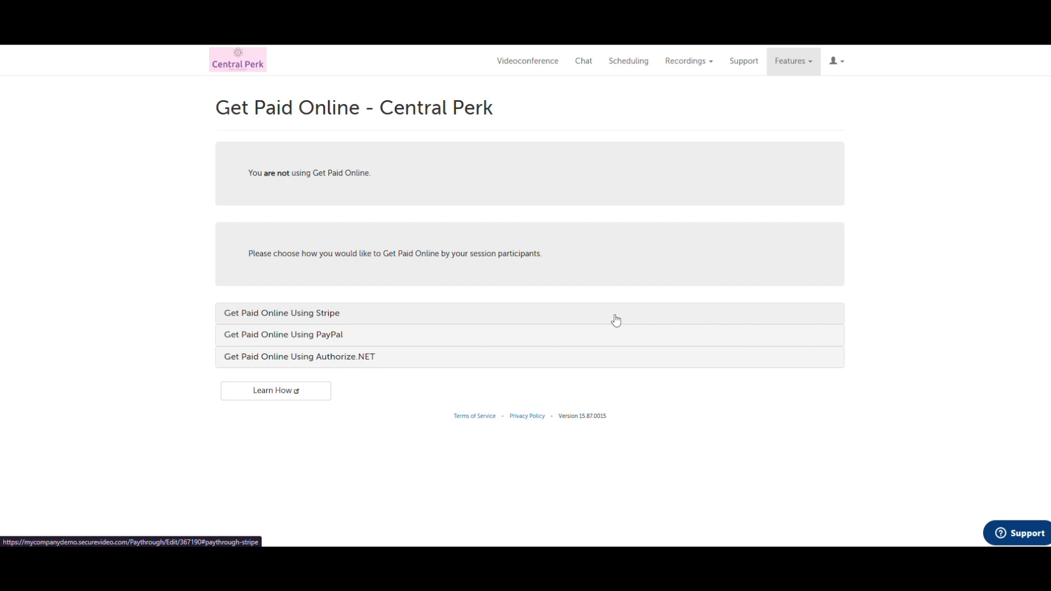
left_click(616, 321)
left_click(228, 362)
left_click(266, 405)
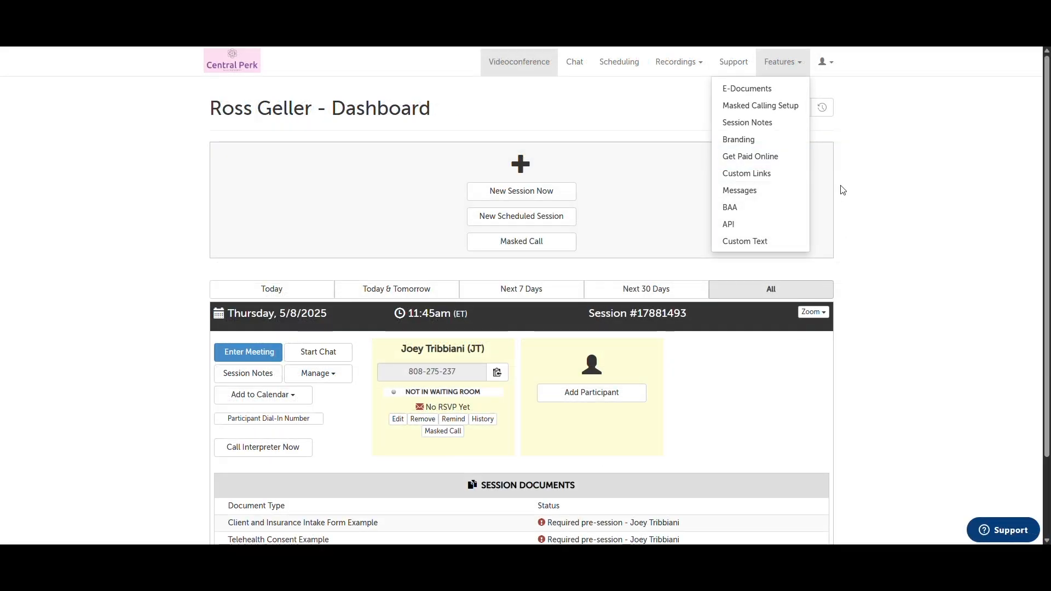
View Custom Links and the accepted Business Associate Agreement, then reach the Custom Text page with five email extensions
left_click(794, 172)
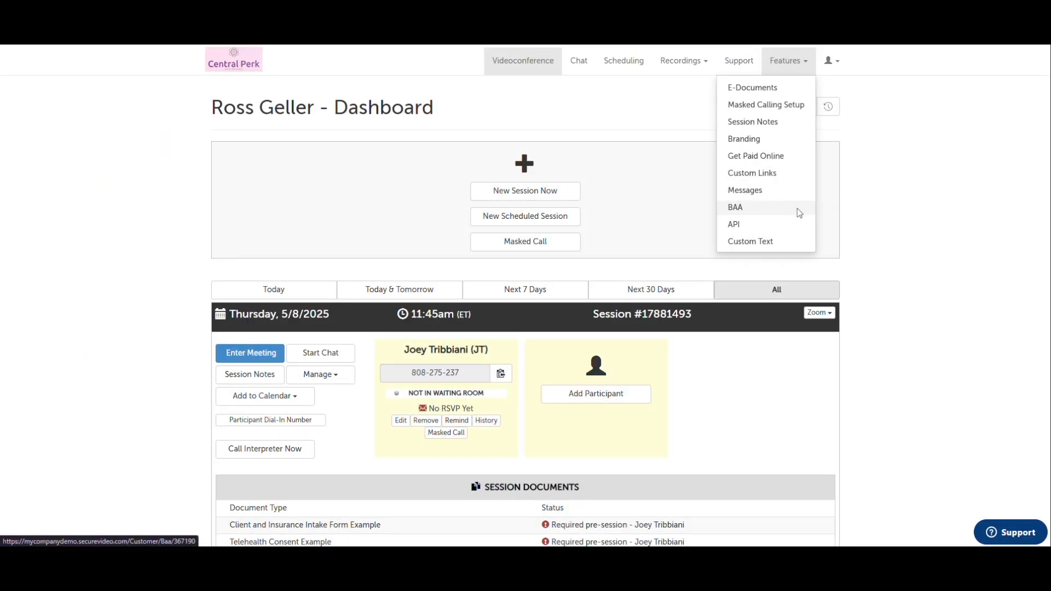
left_click(796, 211)
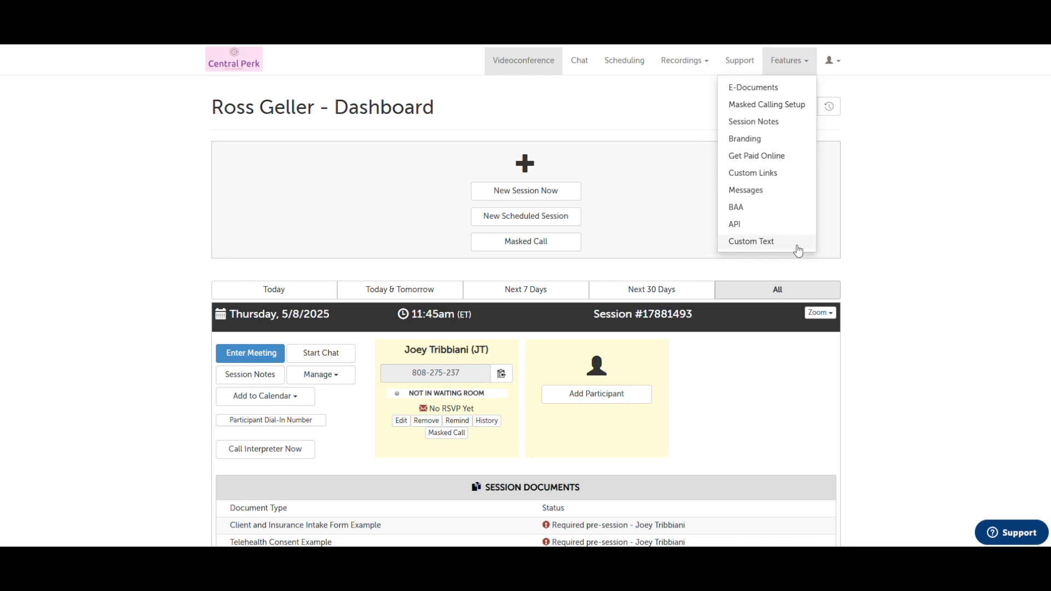
left_click(793, 244)
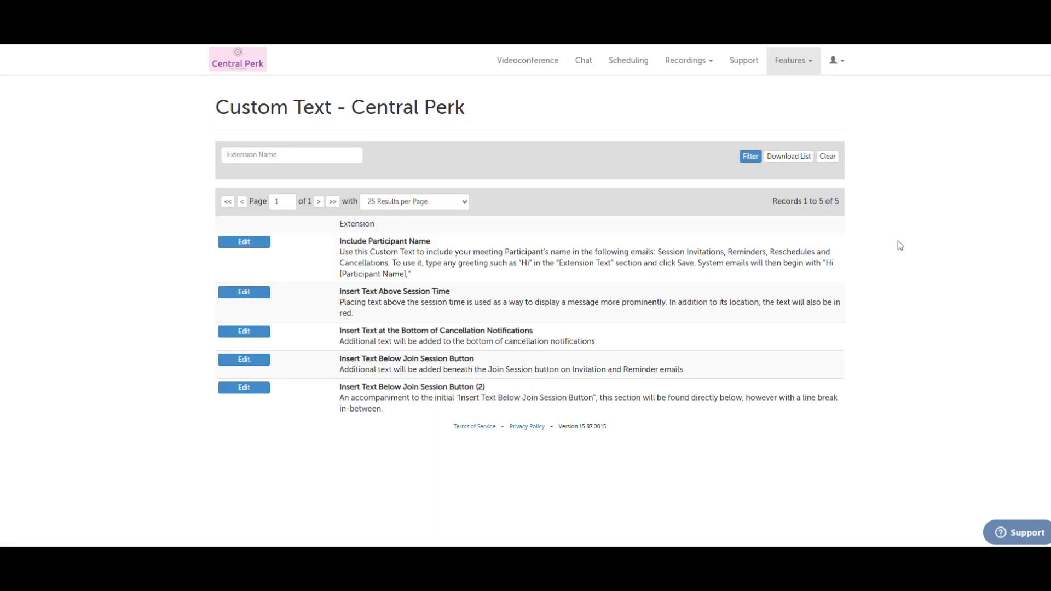
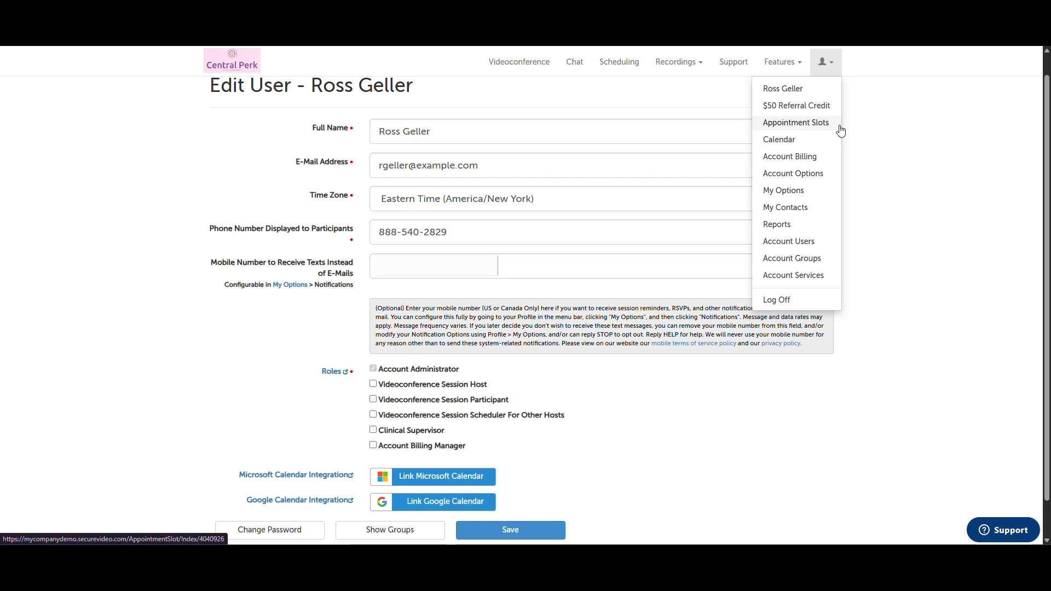
Open the Appointment Slots page from the user menu
left_click(840, 129)
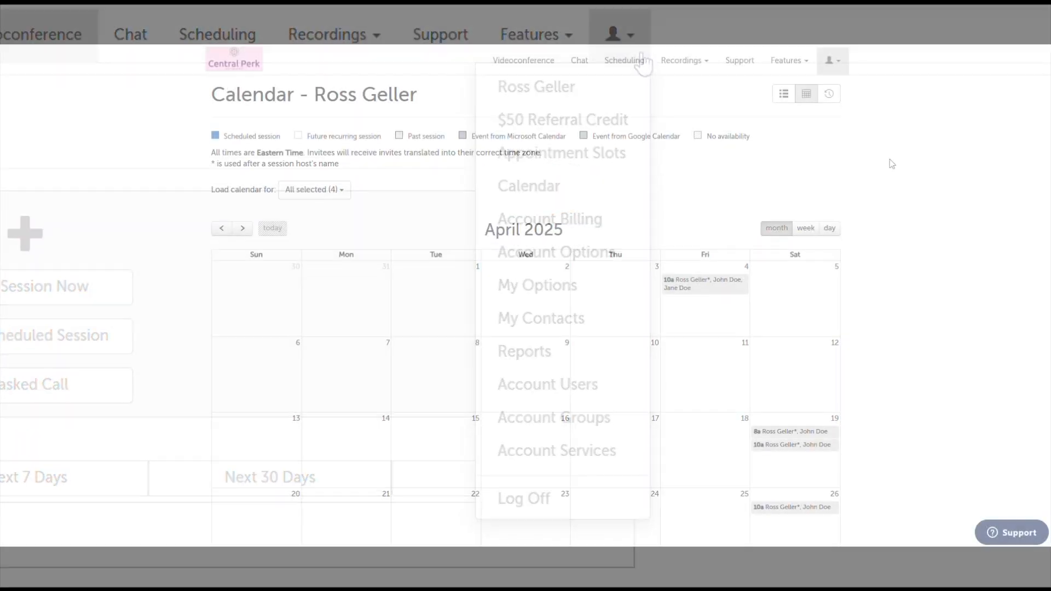
Create a session on Friday, May 9 at 8:00 AM with the confirmed host
scroll(892, 164, "down", 3)
scroll(892, 164, "down", 3)
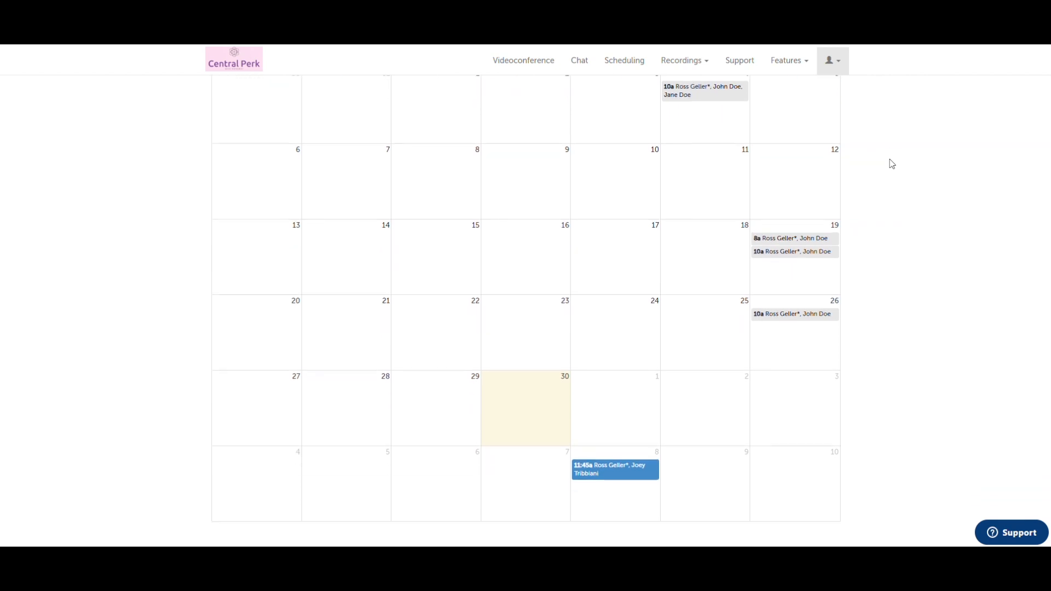
right_click(729, 472)
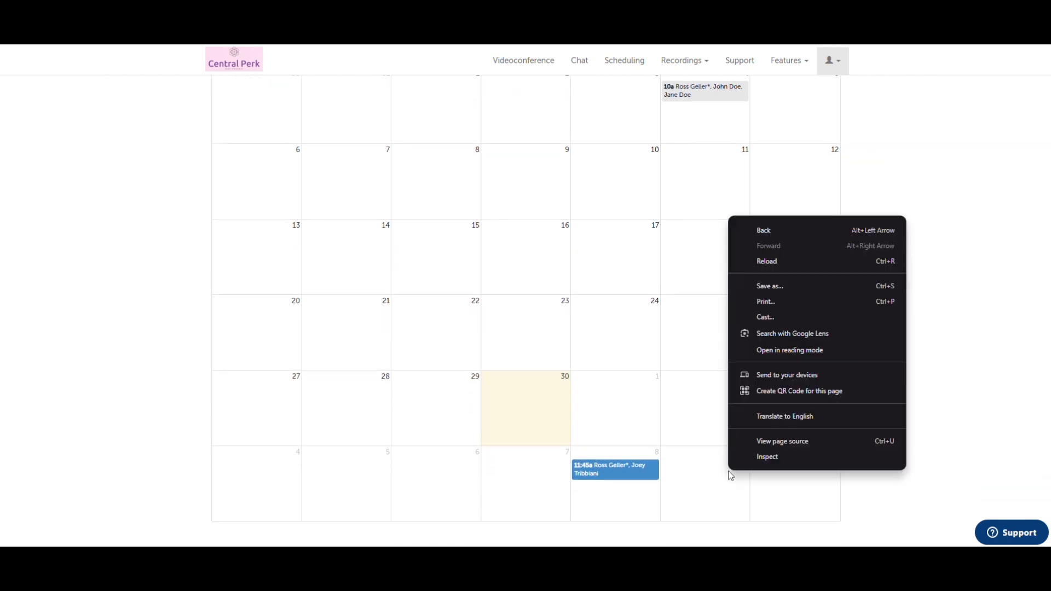
left_click(709, 480)
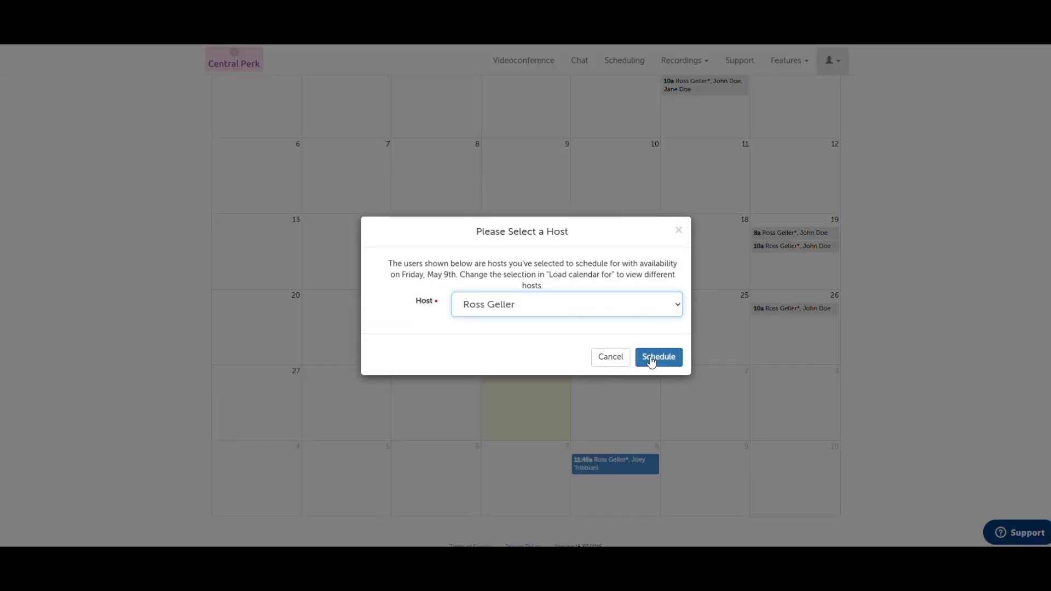
left_click(650, 358)
left_click(612, 255)
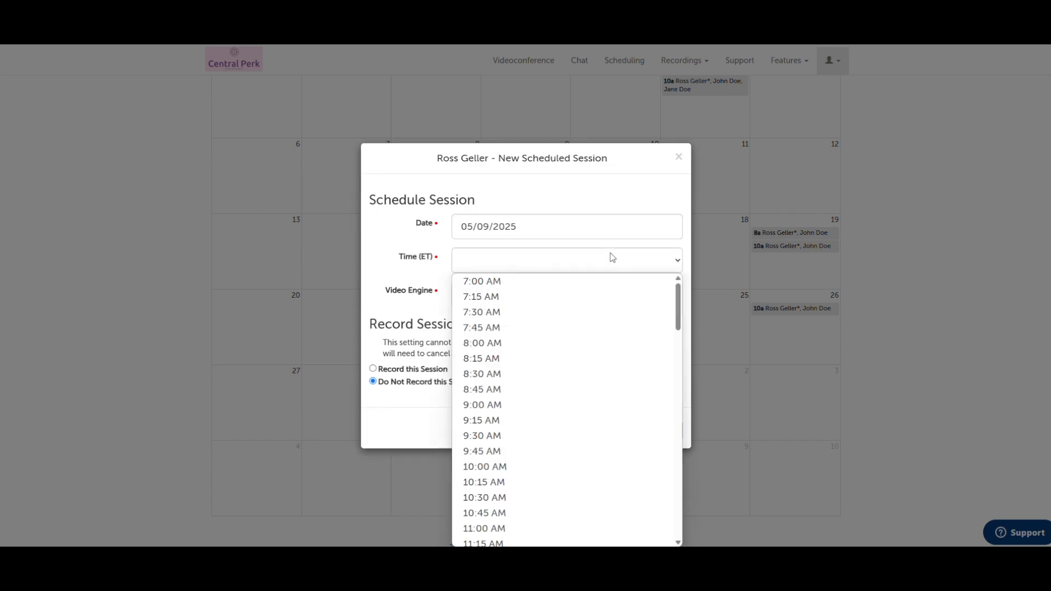
left_click(597, 343)
left_click(666, 409)
Add the participant by name with an e-mail invite, save, and view the session's details
type("Jason Doe")
left_click(495, 223)
left_click(423, 274)
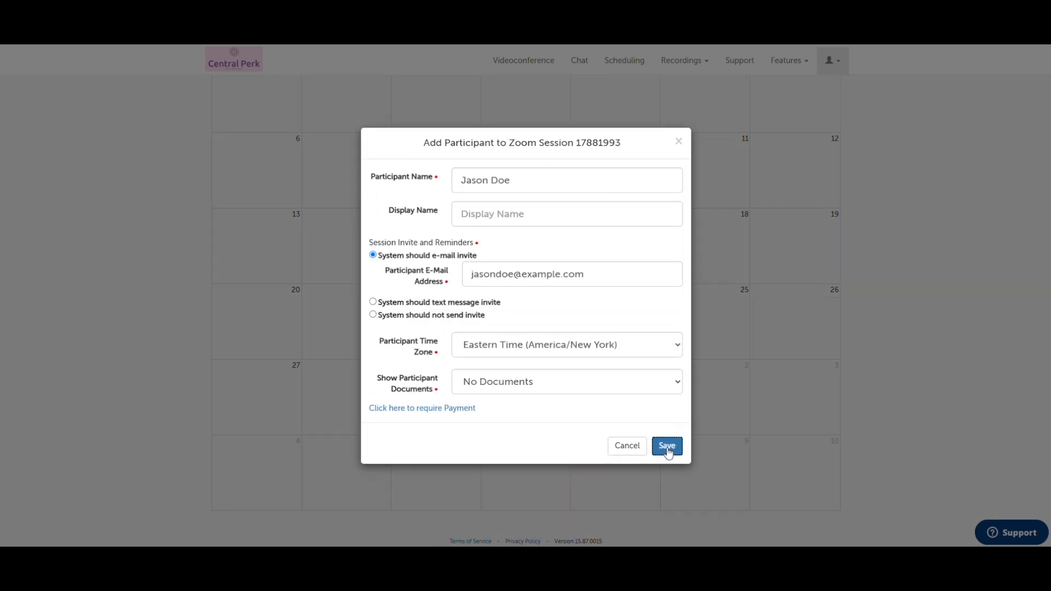
left_click(666, 448)
left_click(702, 455)
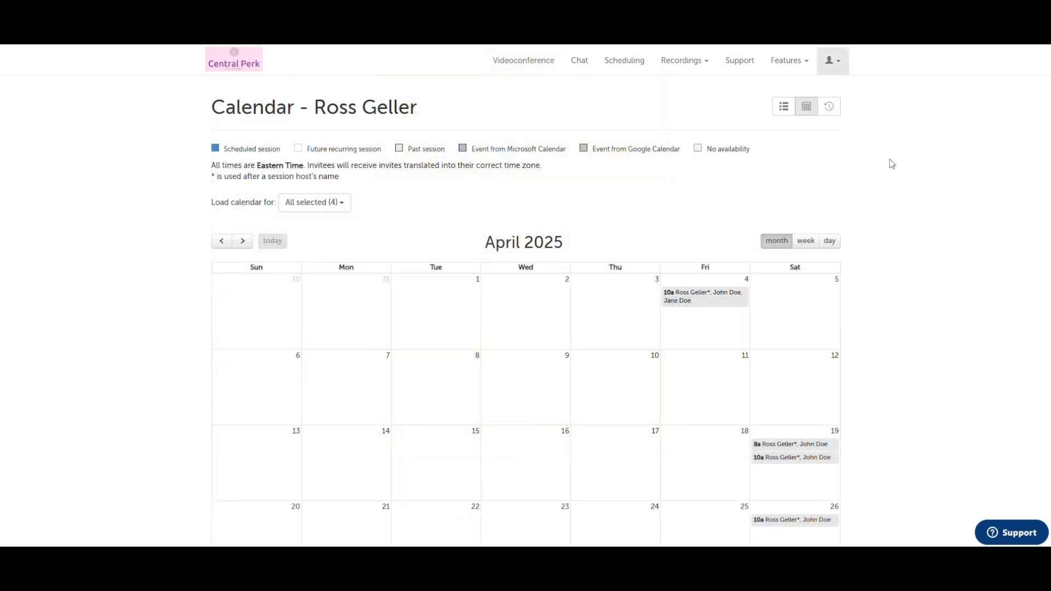
scroll(892, 163, "down", 2)
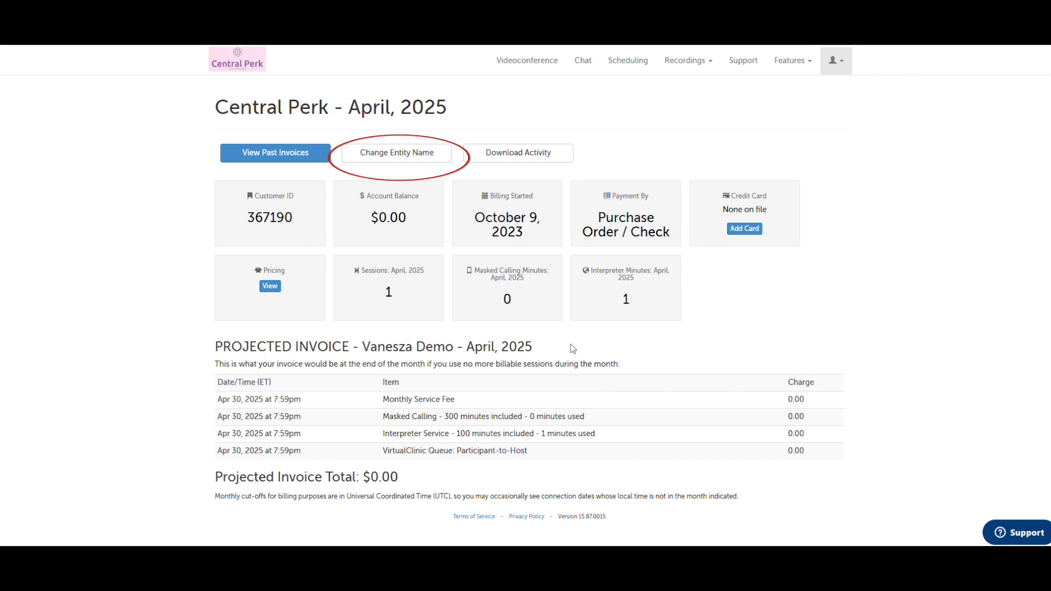
Close the entity name editor without changes, then go to Account Options
left_click(440, 160)
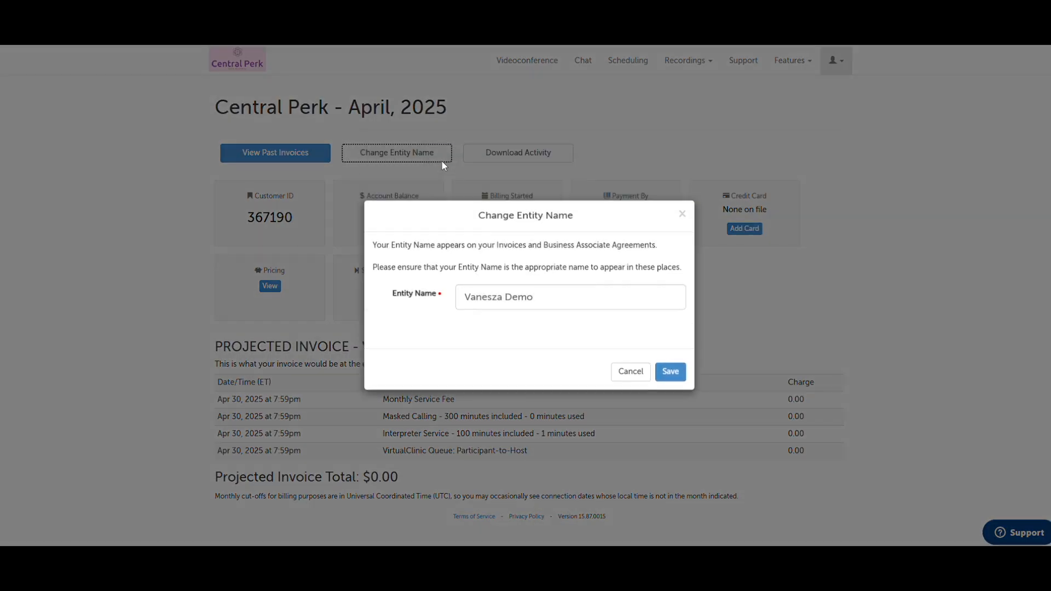
left_click(681, 216)
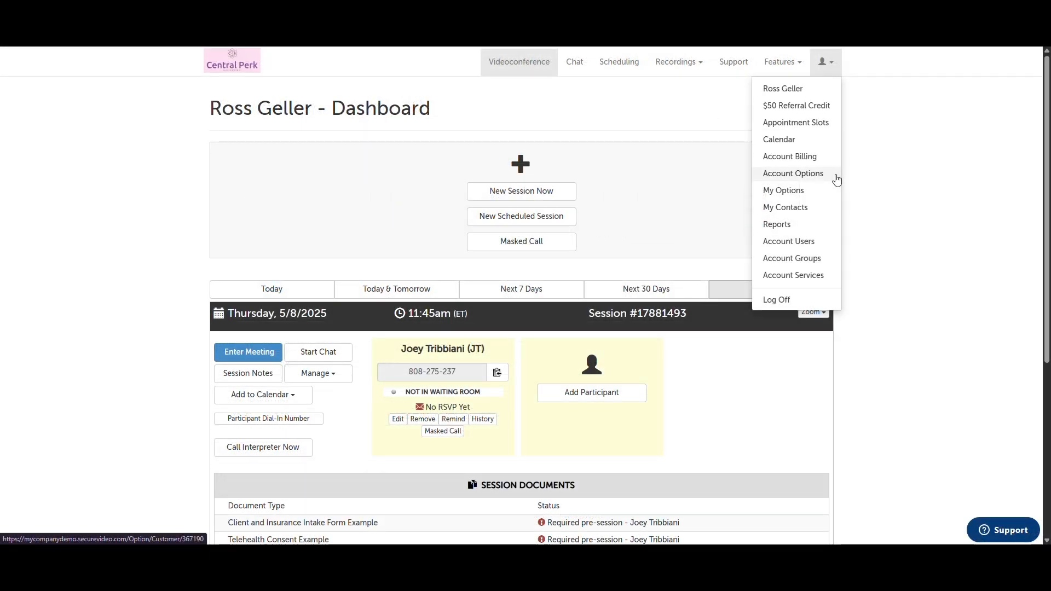
left_click(836, 179)
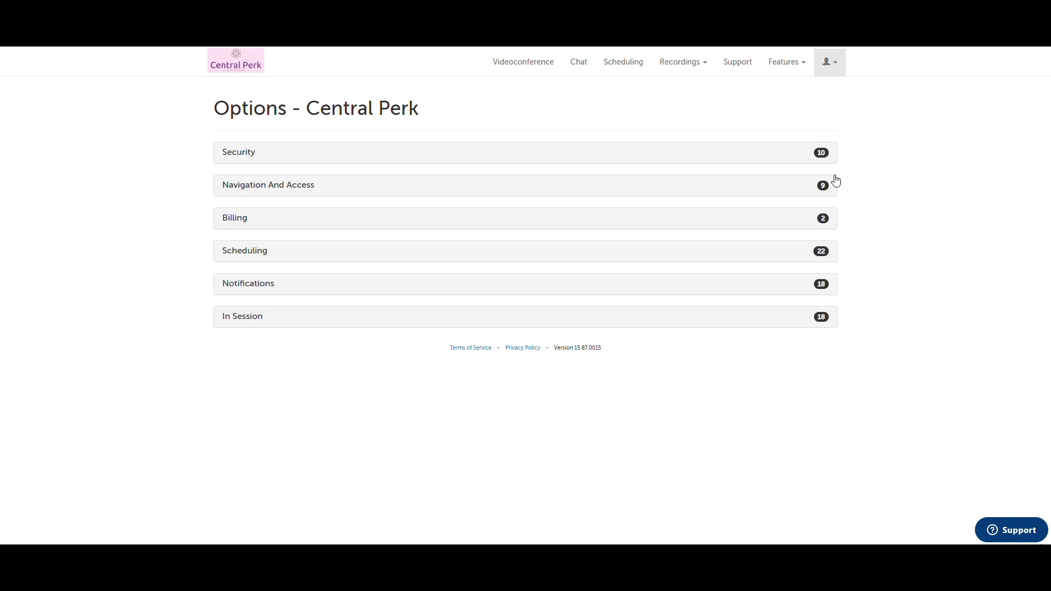
Expand and scroll through the In Session options, then go to My Contacts
left_click(729, 321)
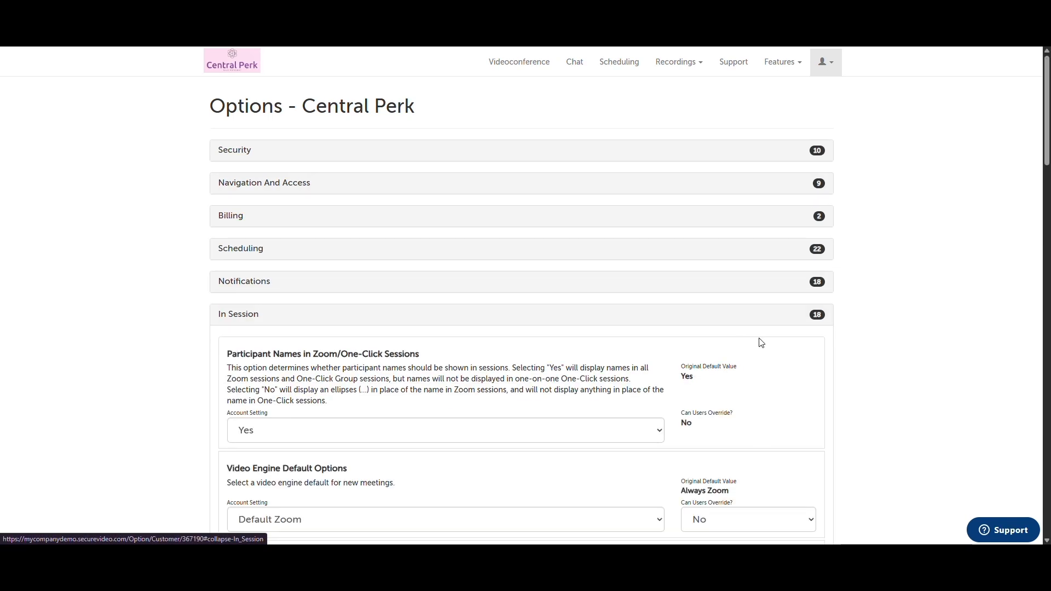
scroll(762, 343, "down", 2)
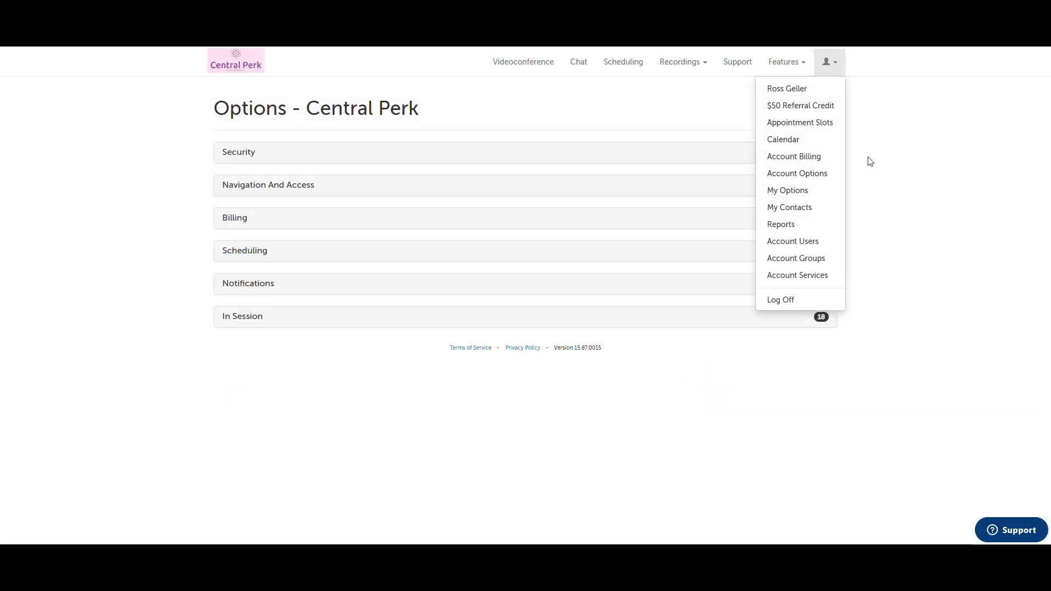
left_click(825, 214)
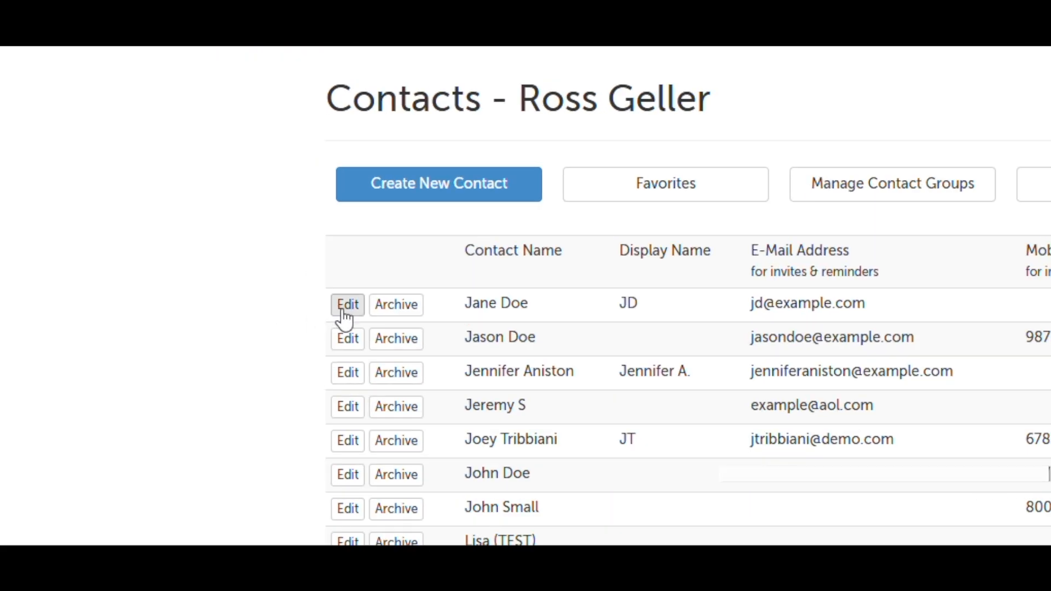
left_click(224, 218)
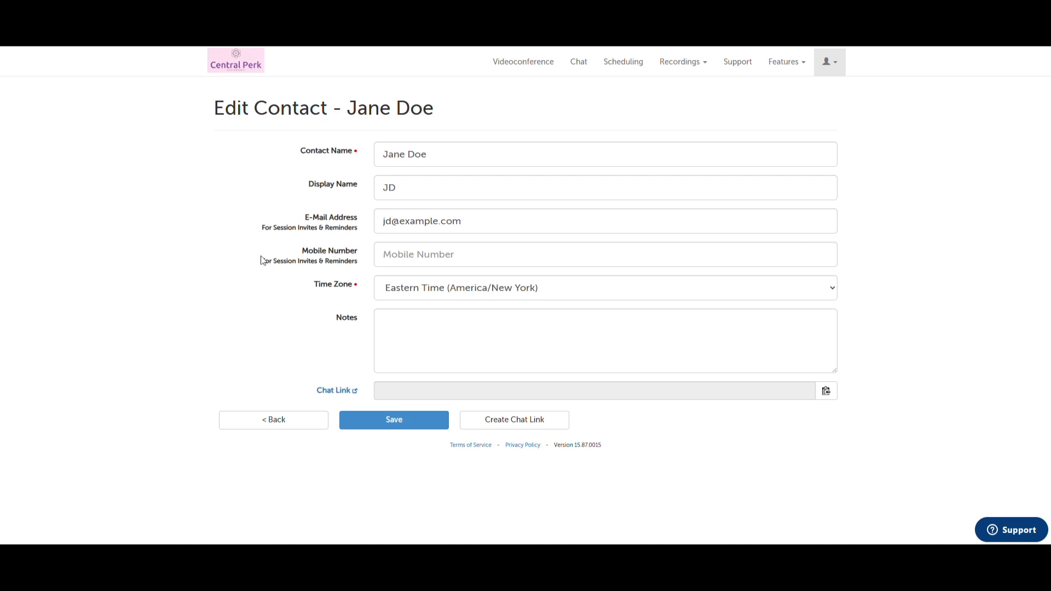
left_click(282, 419)
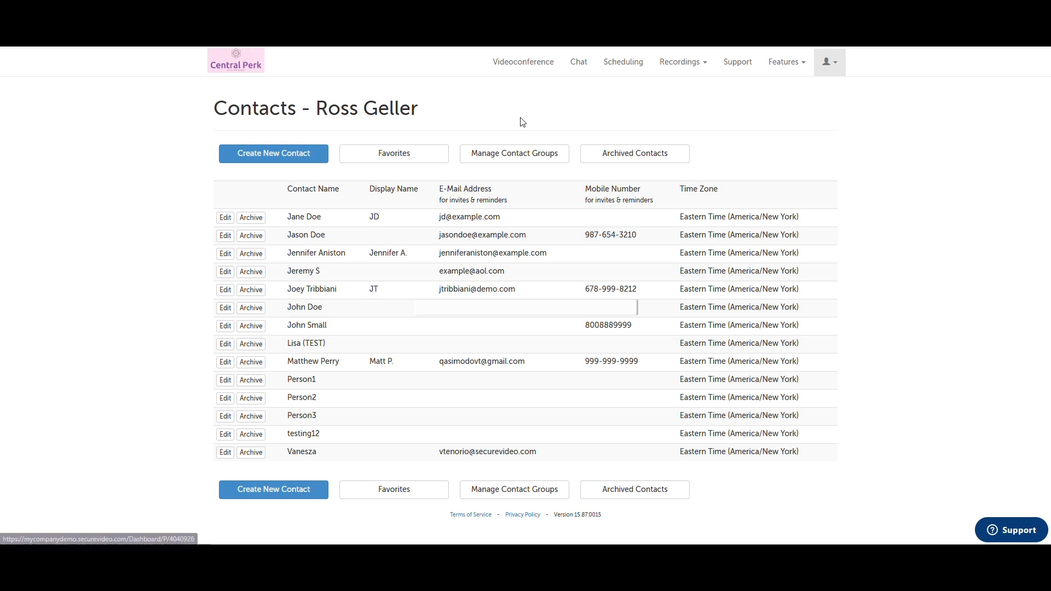
Add 'test group' as the participant on session 17882043 and save
left_click(553, 156)
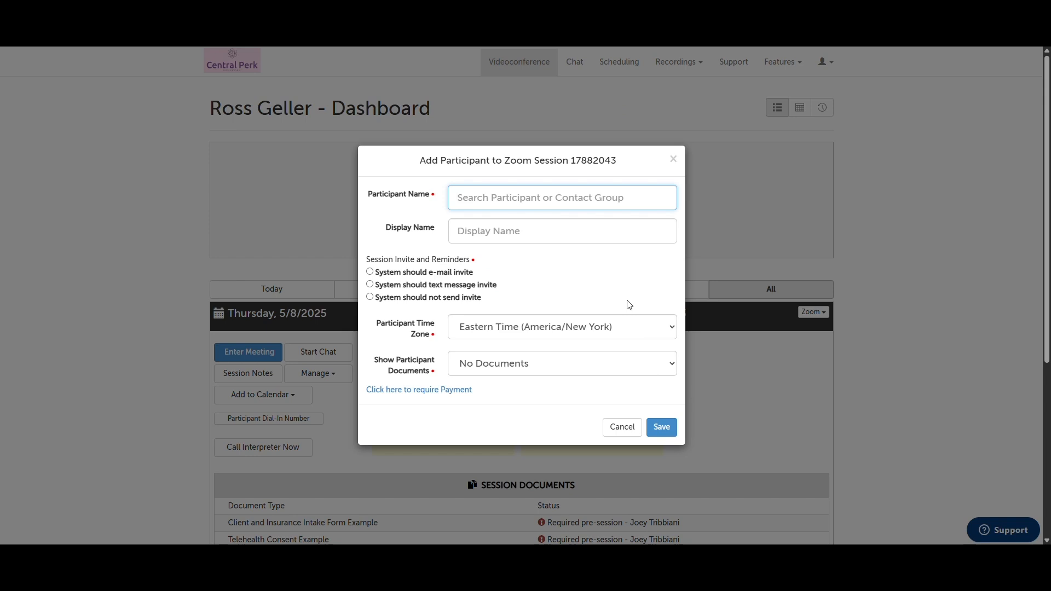
type("te")
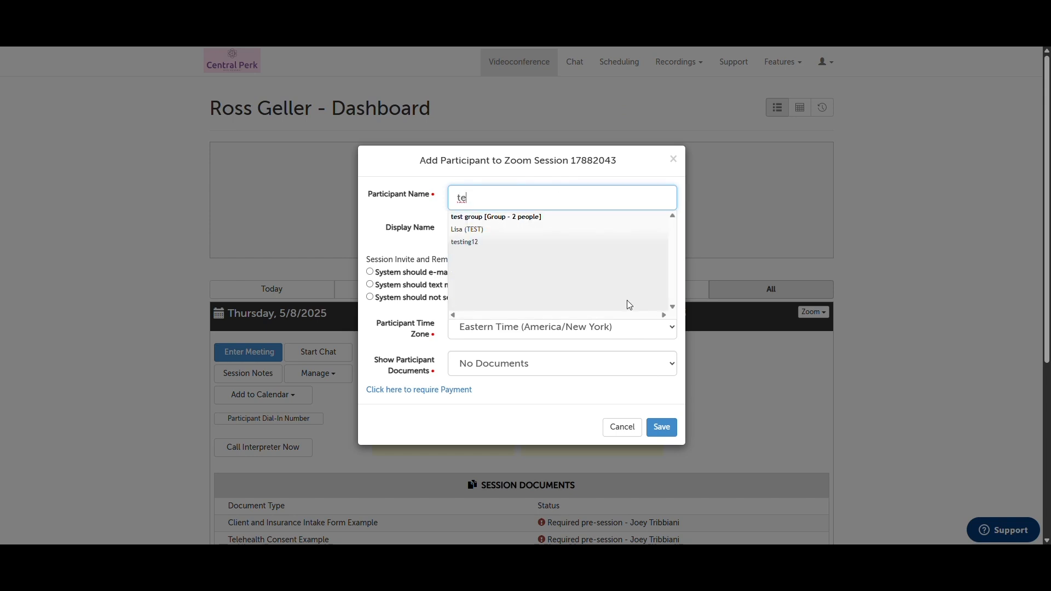
left_click(593, 224)
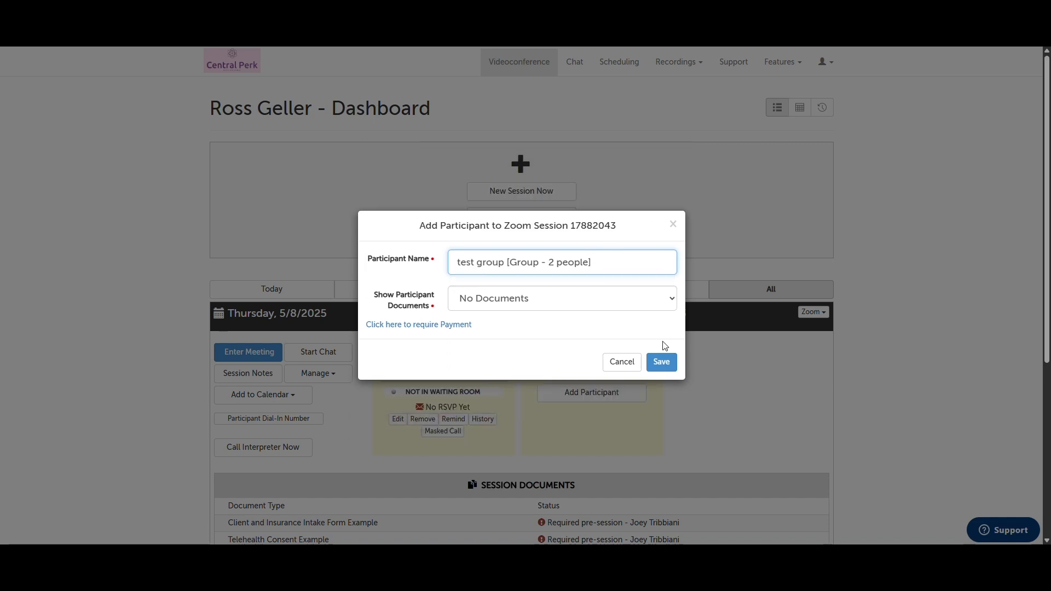
left_click(662, 361)
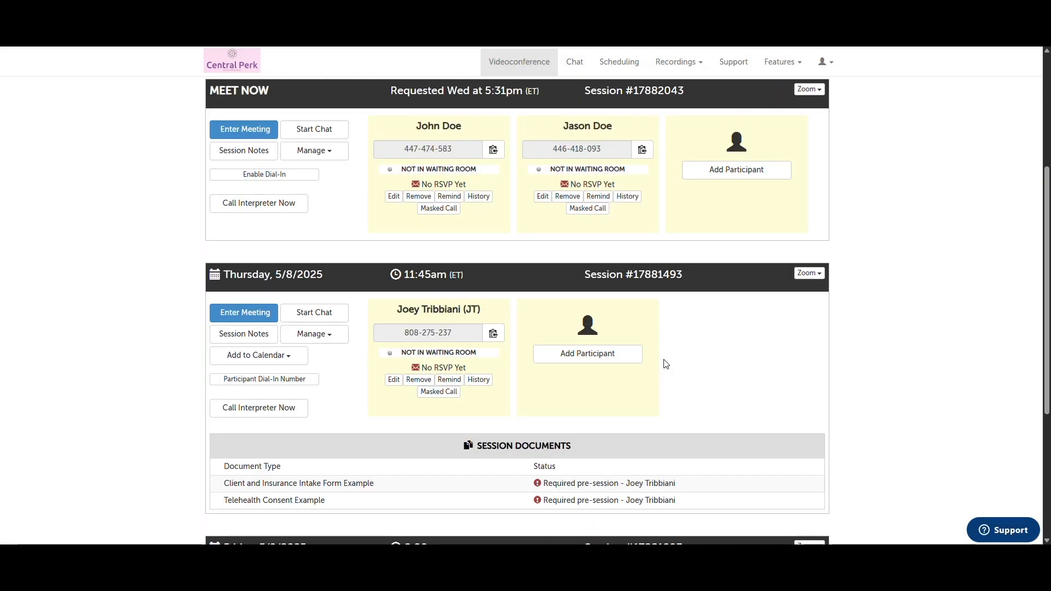
scroll(665, 364, "up", 1)
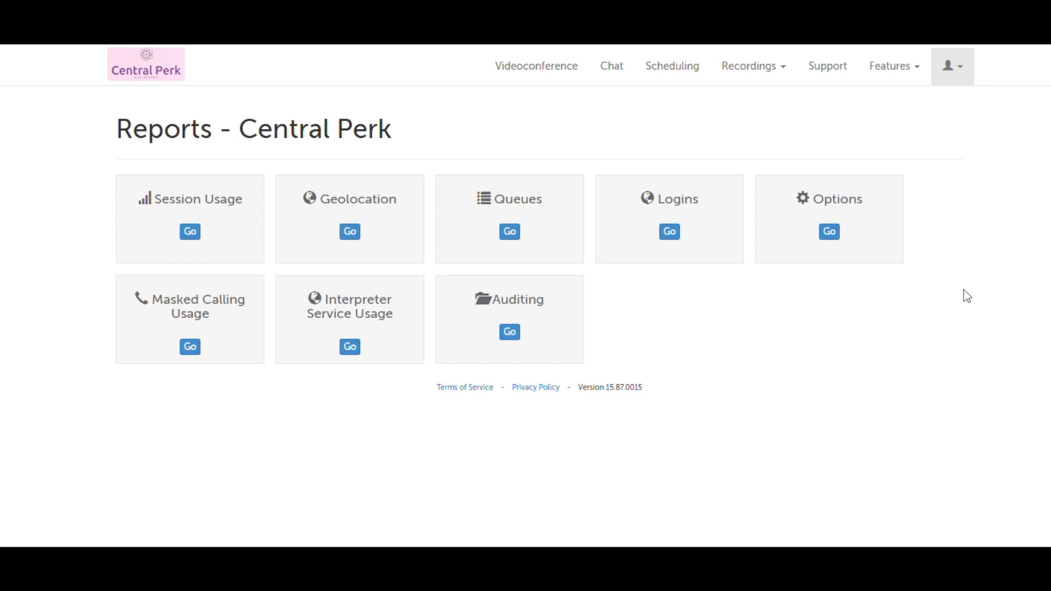
Run the Session Usage report
left_click(195, 239)
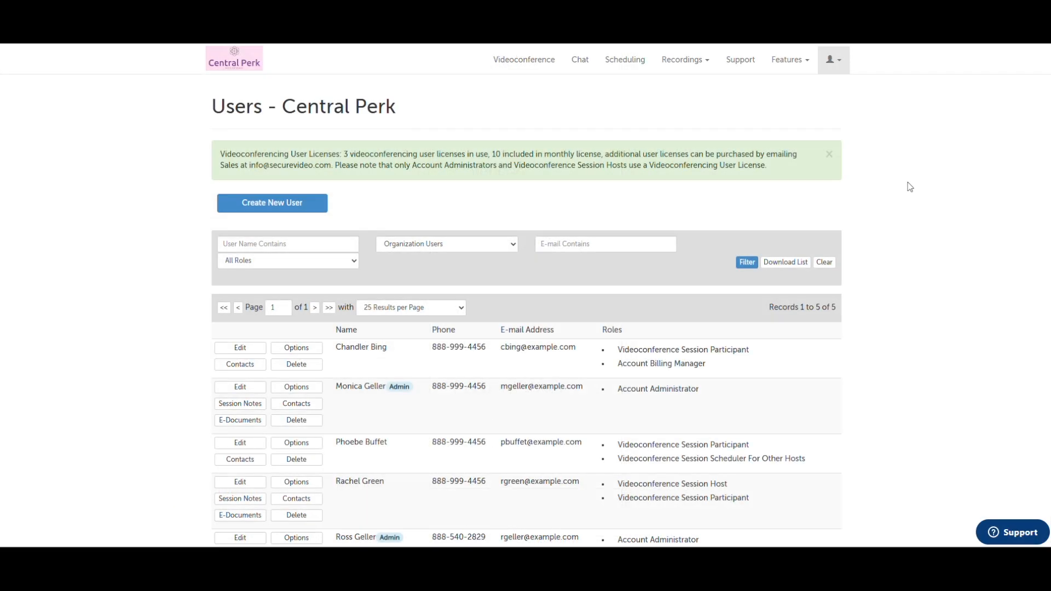
Filter the Users list to Patients, then go to the Account Groups page
scroll(909, 187, "down", 2)
left_click(830, 128)
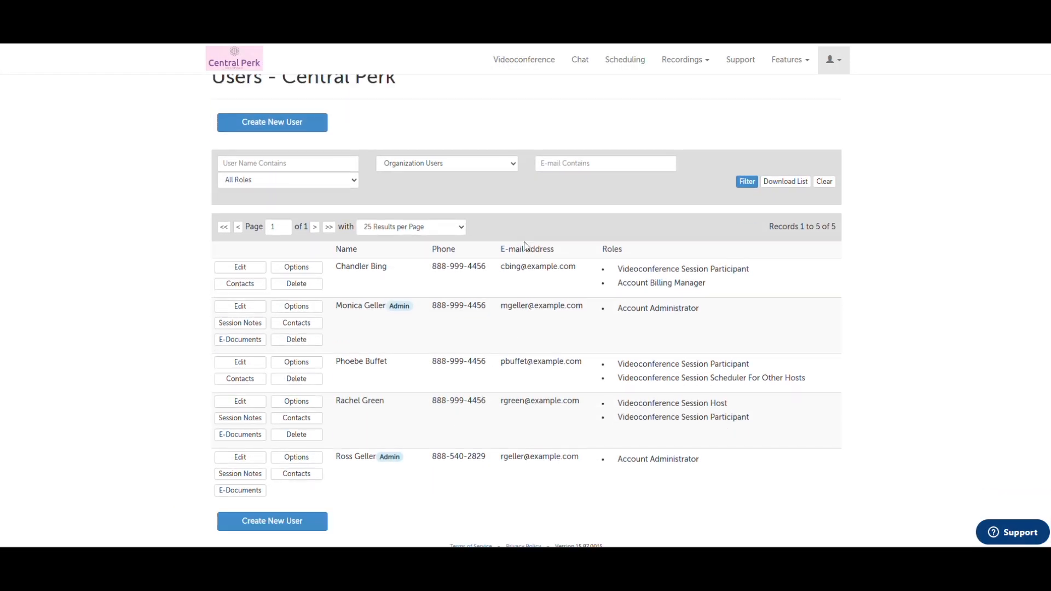
left_click(502, 163)
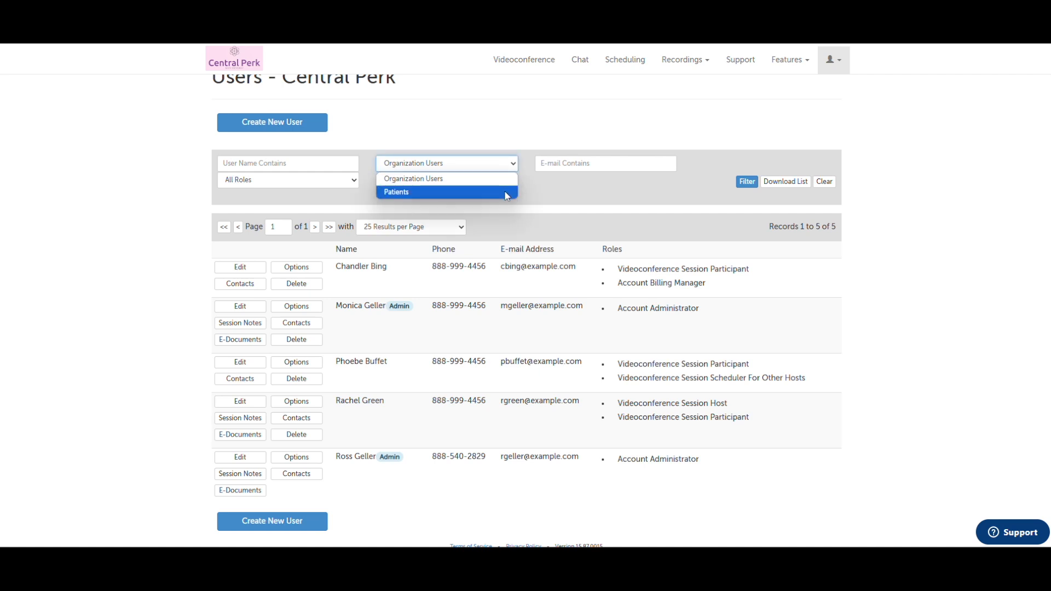
left_click(495, 192)
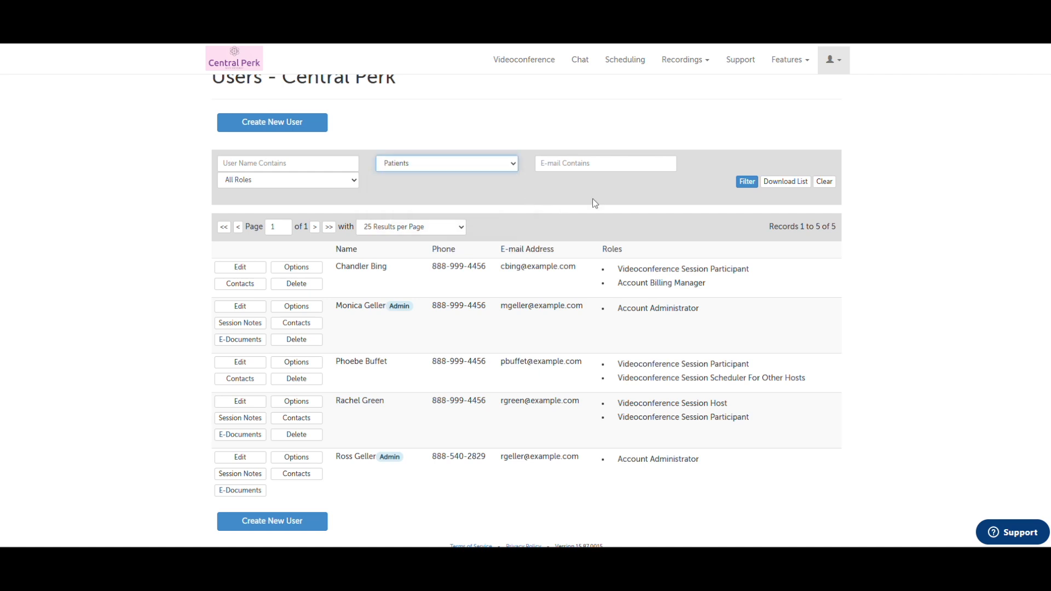
left_click(748, 181)
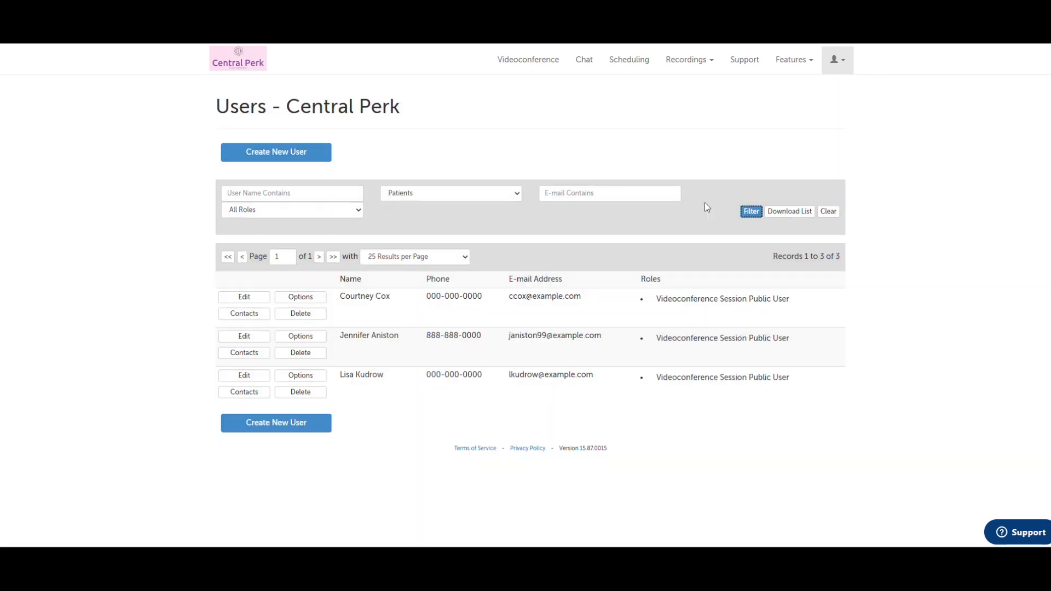
left_click(836, 59)
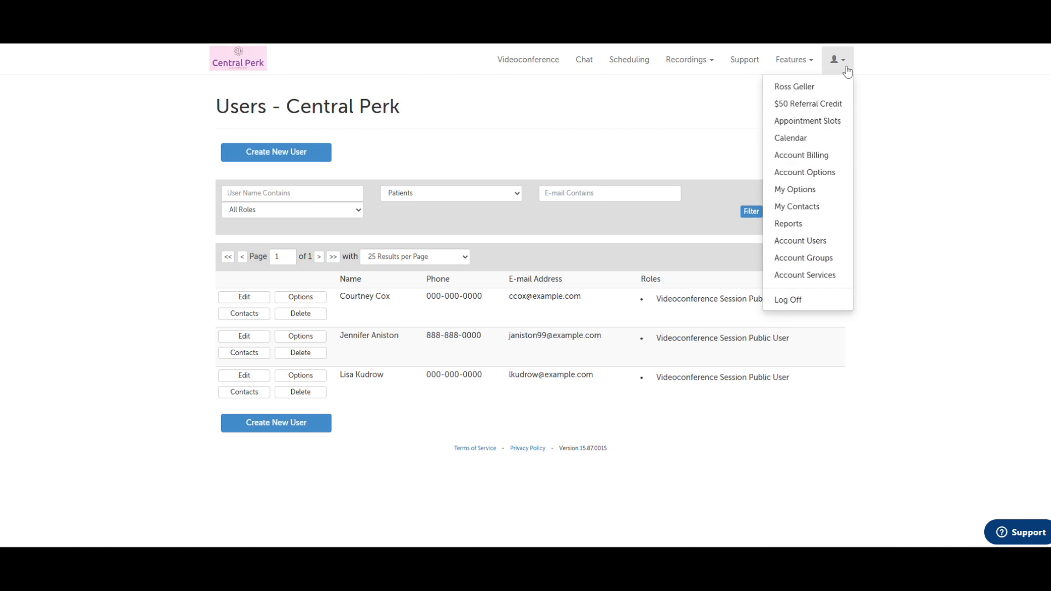
left_click(841, 266)
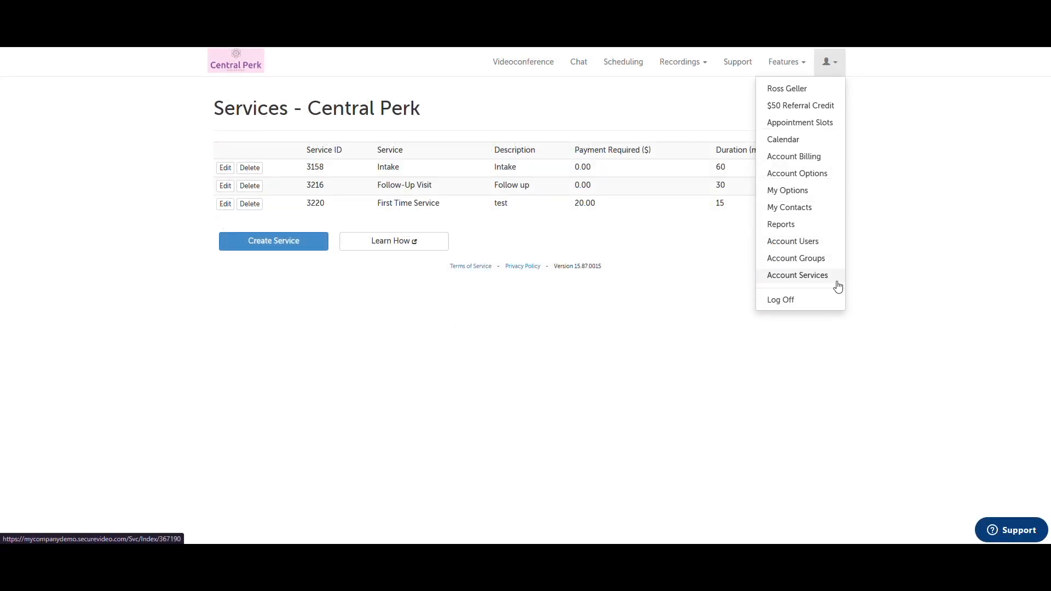
Create 'Test Service' with description 'Test', a $20 payment and a 60-minute duration
left_click(837, 282)
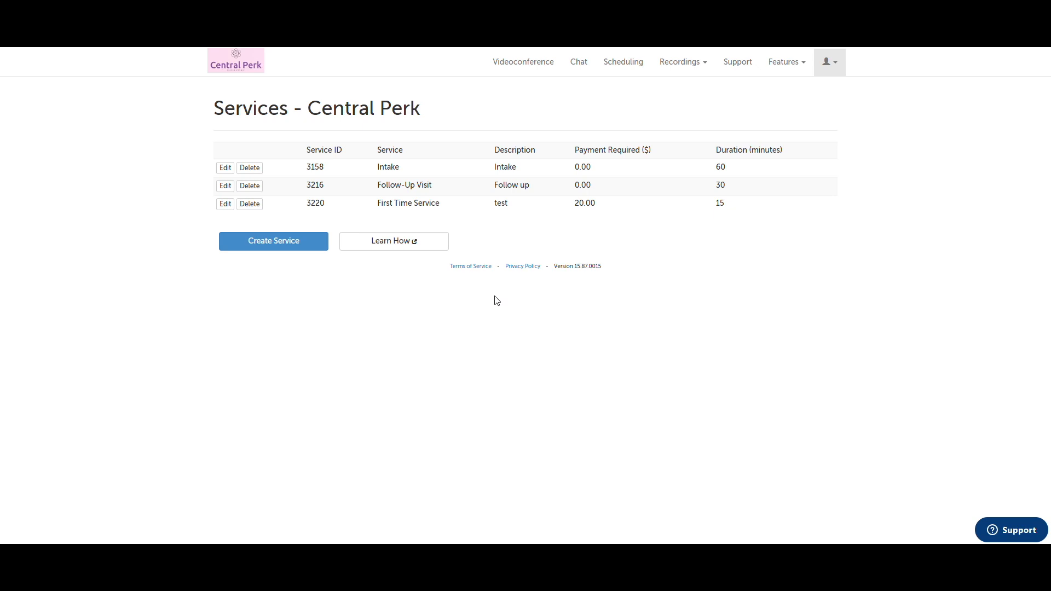
left_click(285, 251)
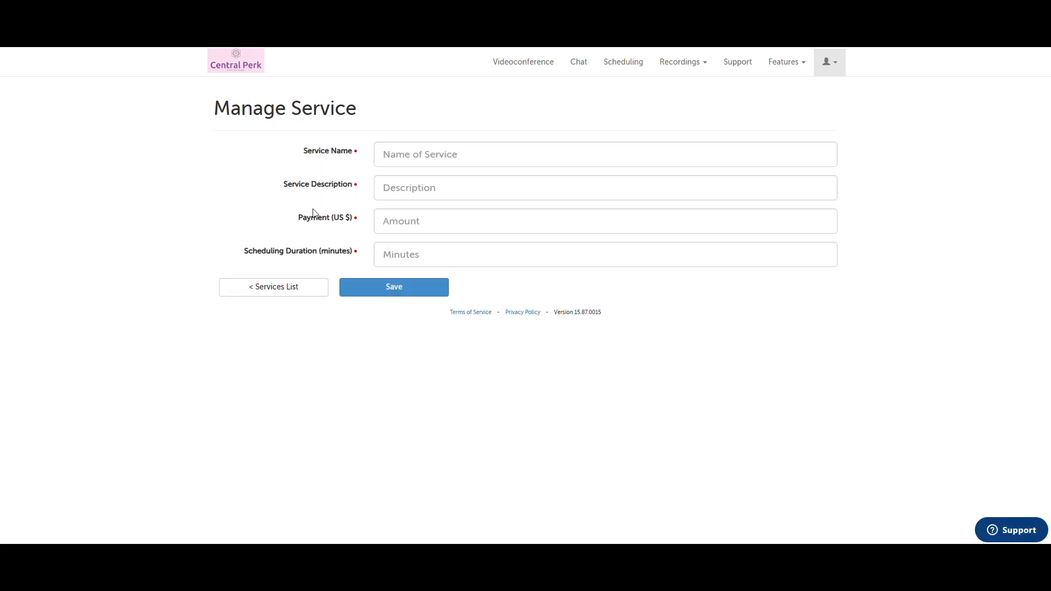
left_click(441, 154)
type("T")
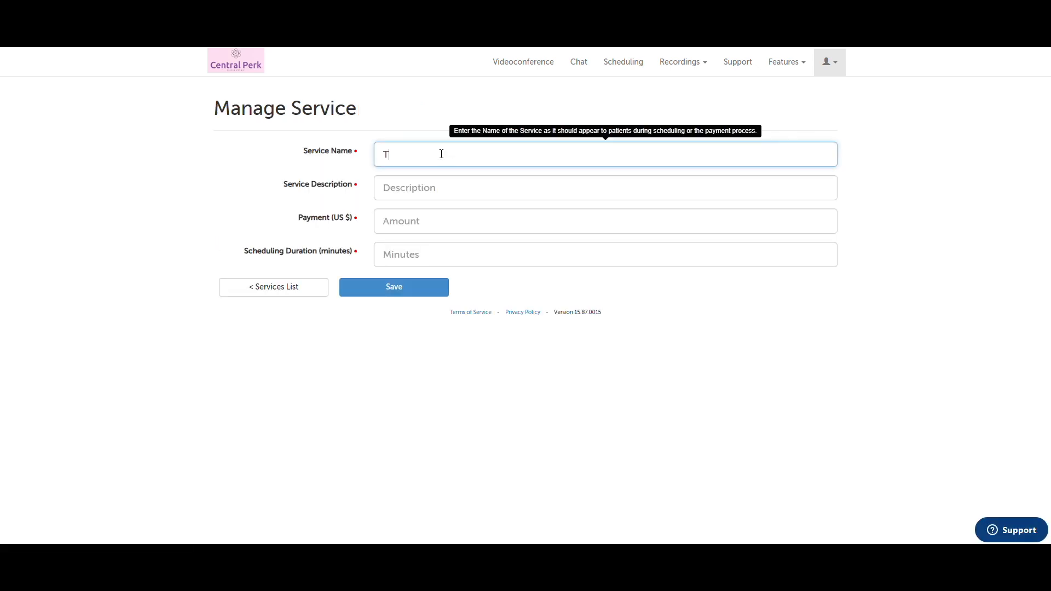
type("est Service")
left_click(444, 194)
type("Test")
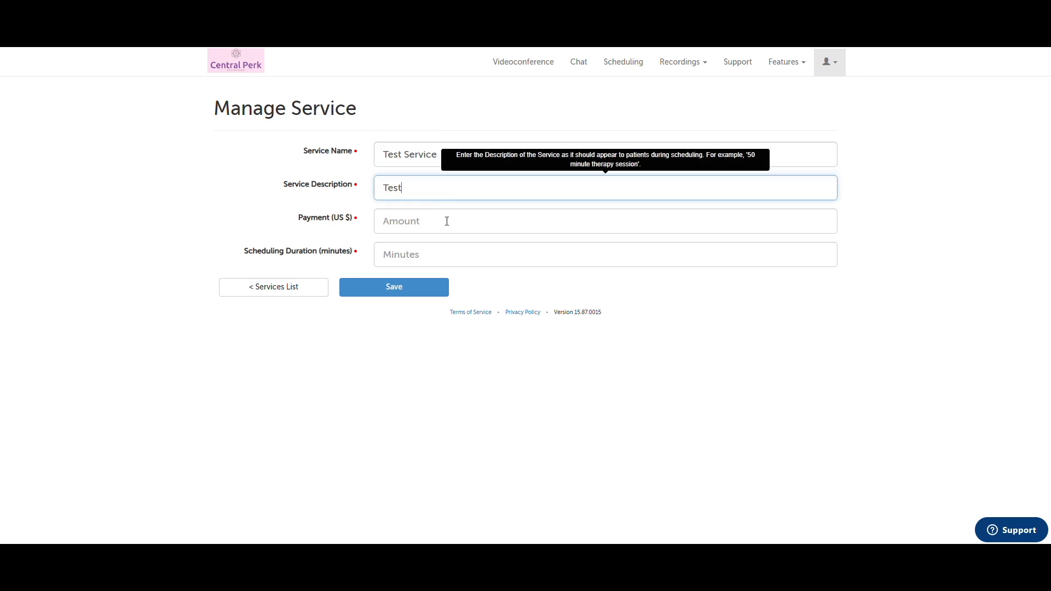
left_click(447, 221)
type("20")
left_click(446, 255)
type("60")
left_click(436, 287)
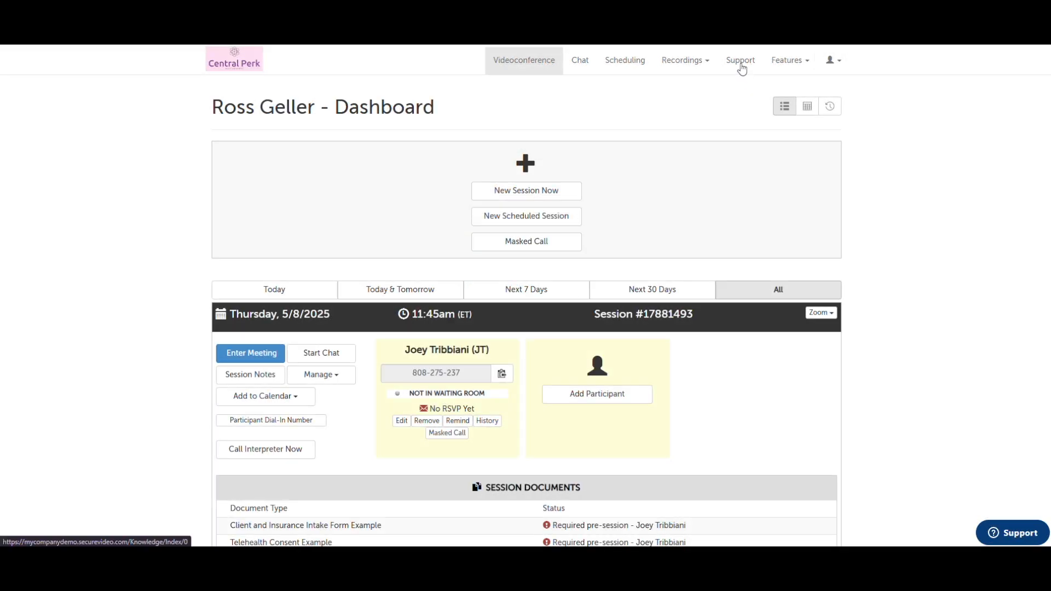
In the Support Center's Getting Started section, read 'Scheduling a session: as the host'
left_click(742, 70)
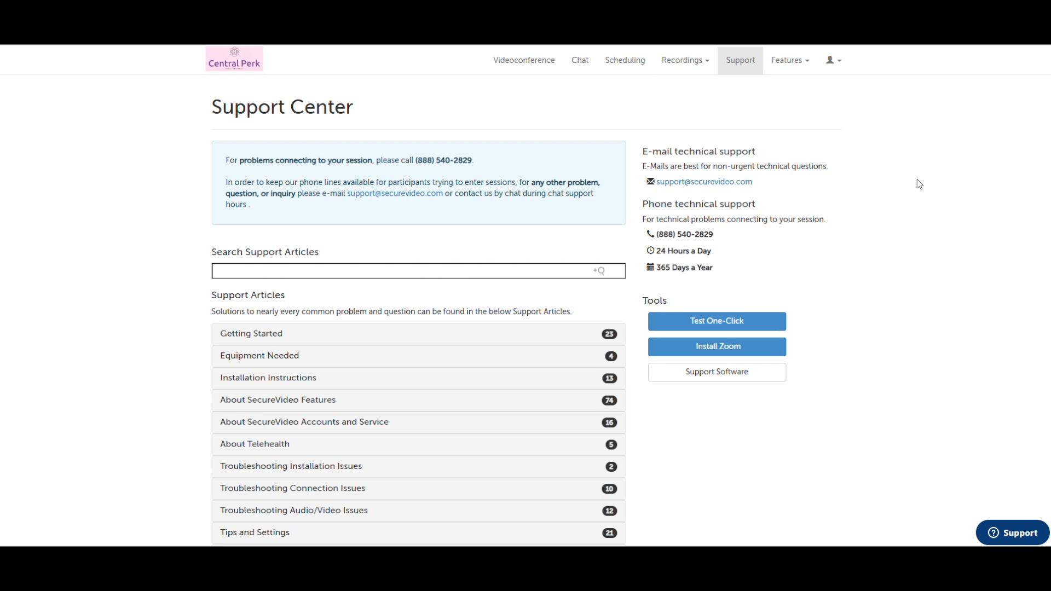
scroll(917, 180, "down", 1)
scroll(917, 180, "down", 1)
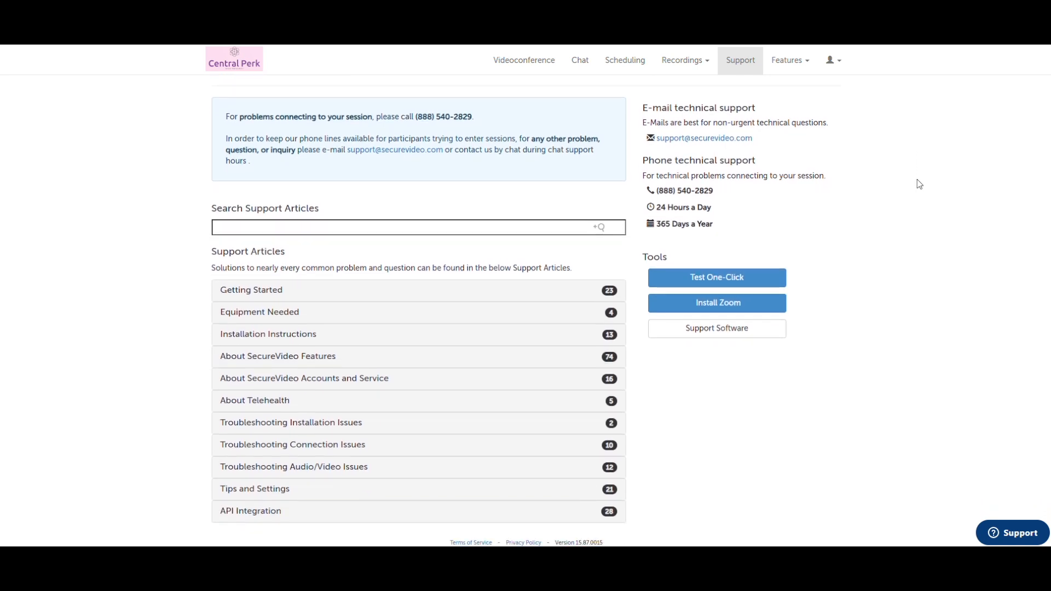
left_click(399, 287)
left_click(342, 377)
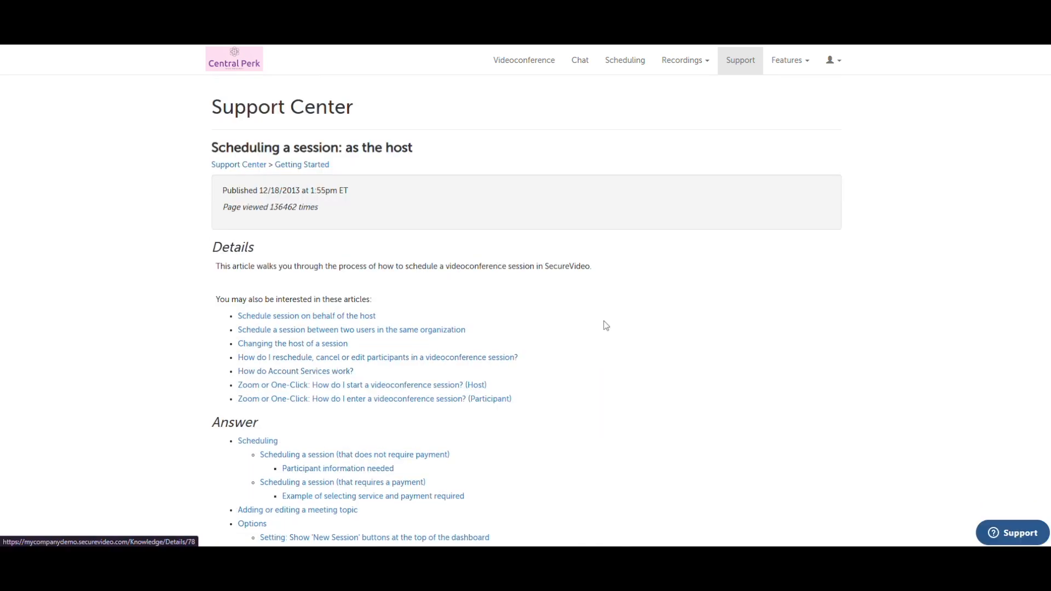
scroll(608, 317, "down", 20)
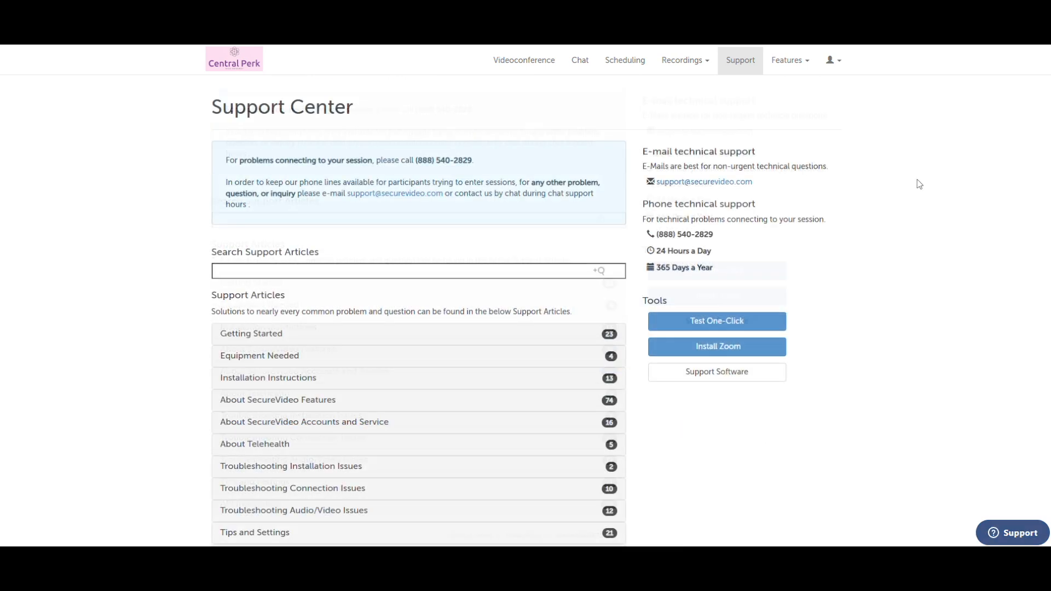